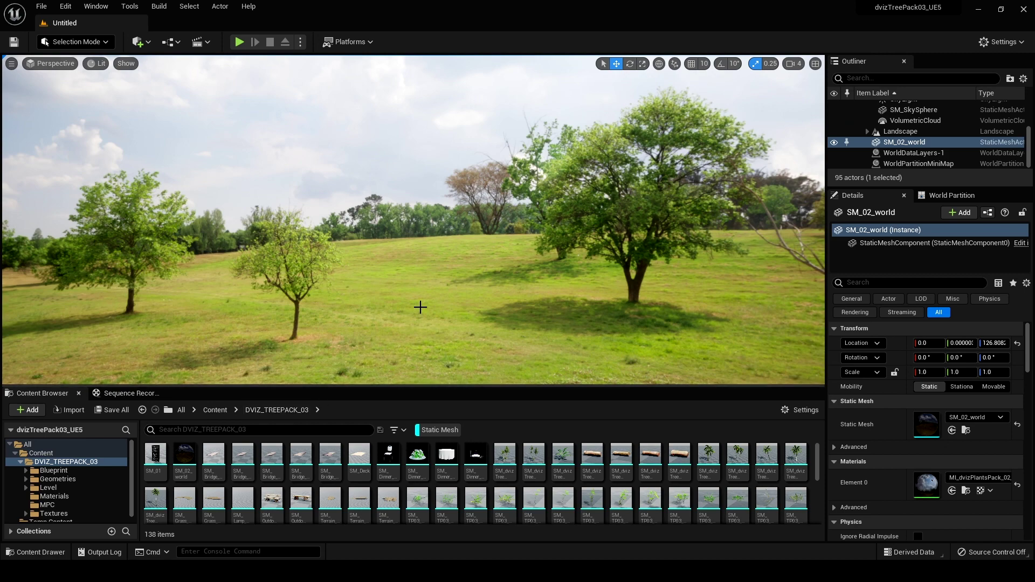
Step: Delete the SM_02_world static mesh actor from the level
key(s)
right_drag(416, 270, 438, 288)
key(w)
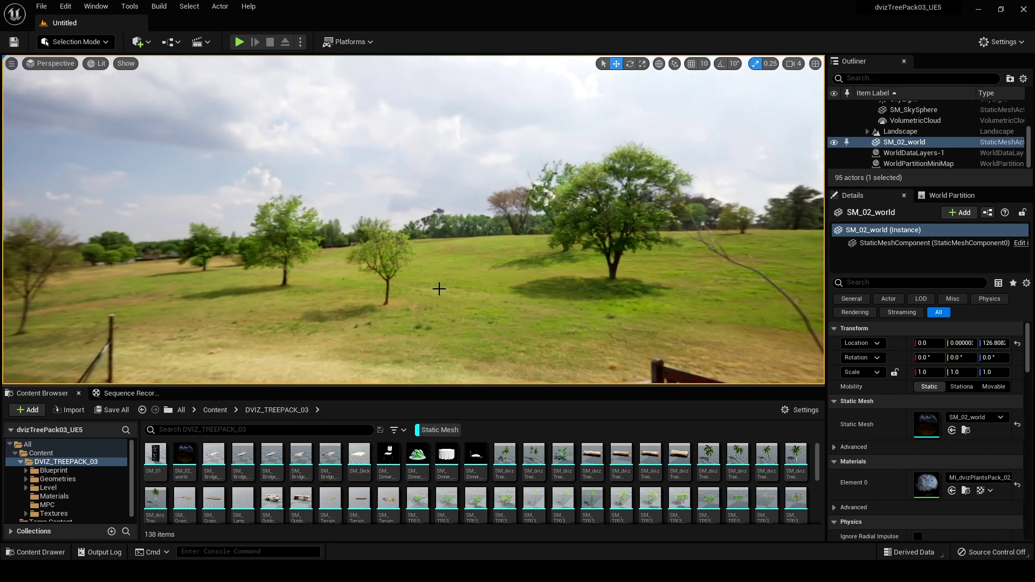
key(Delete)
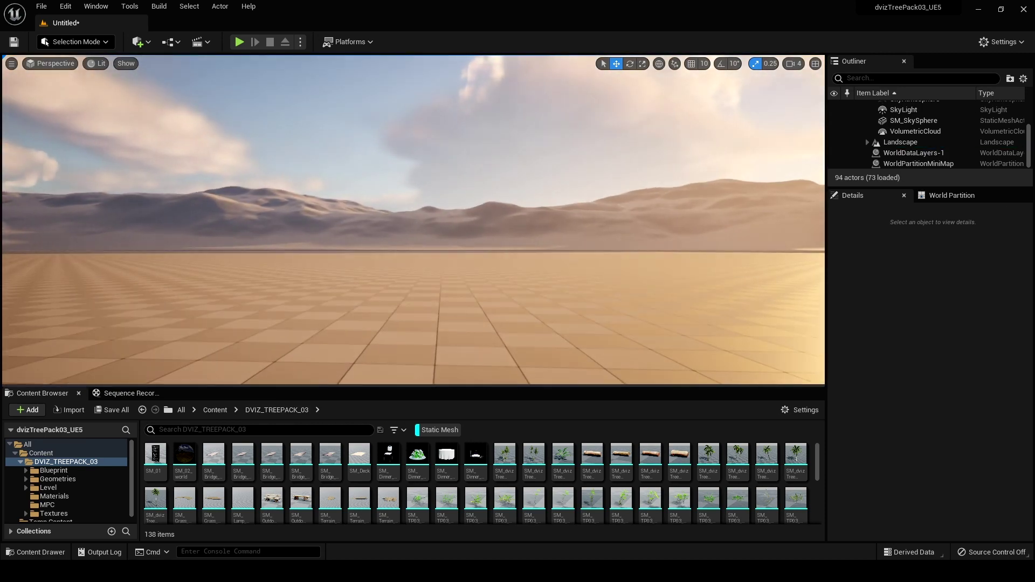
Step: Enlarge the Content Browser area and re-apply the Static Mesh filter to the DVIZ_TREEPACK_03 folder
drag(485, 387, 487, 361)
right_drag(488, 318, 487, 318)
click(439, 405)
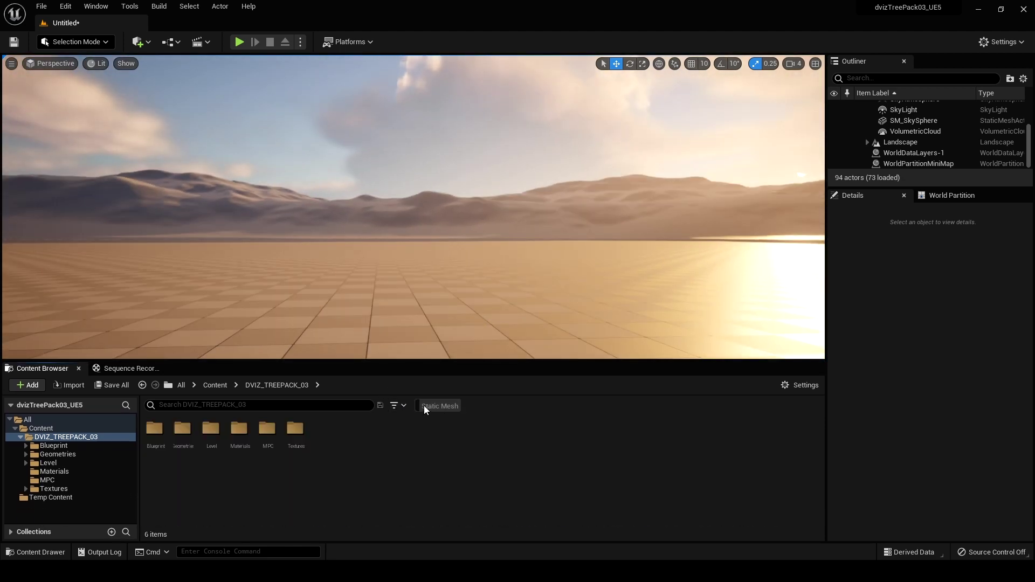
click(424, 405)
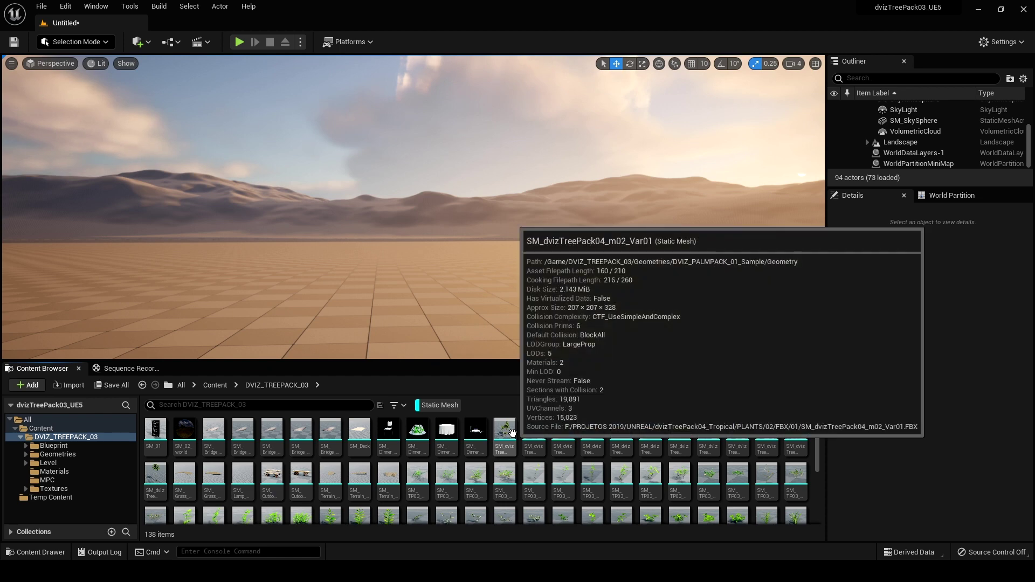
Step: Preview the SM_Terrain_Right and SM_TP03_G09_Md06 meshes one after the other in the static mesh editor
mouse_move(502, 425)
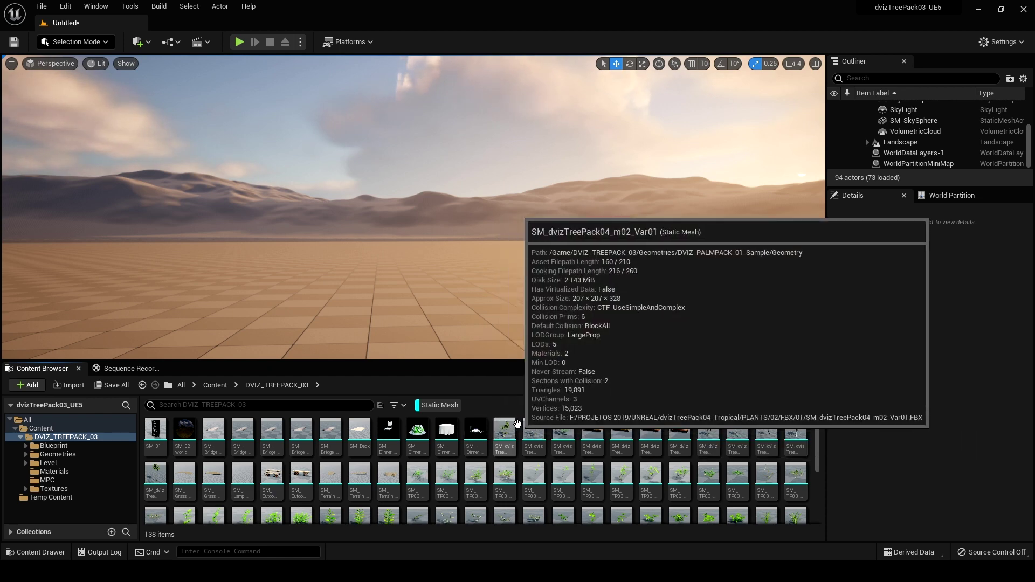
scroll(503, 431, down, 1)
click(382, 451)
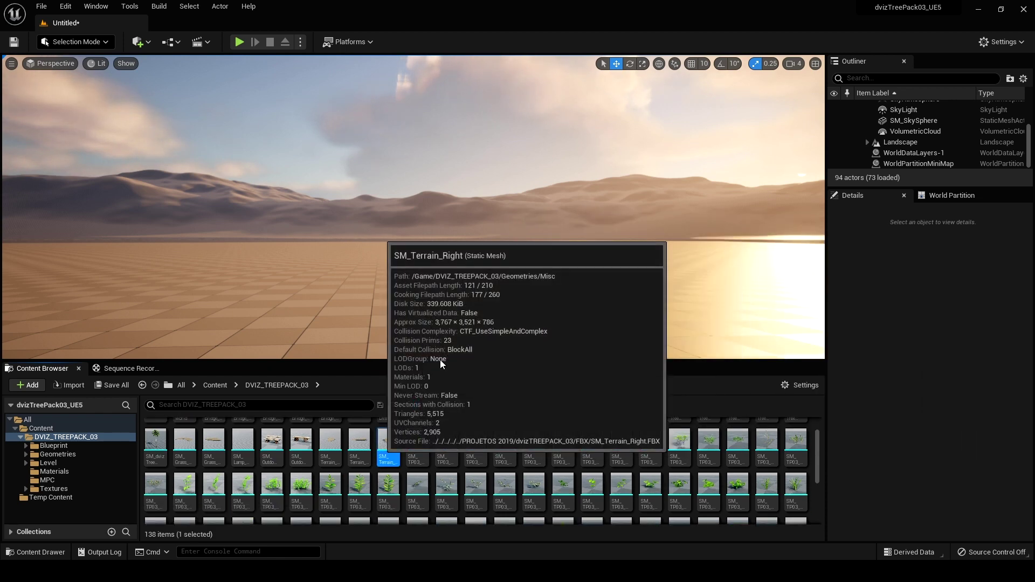
double_click(386, 456)
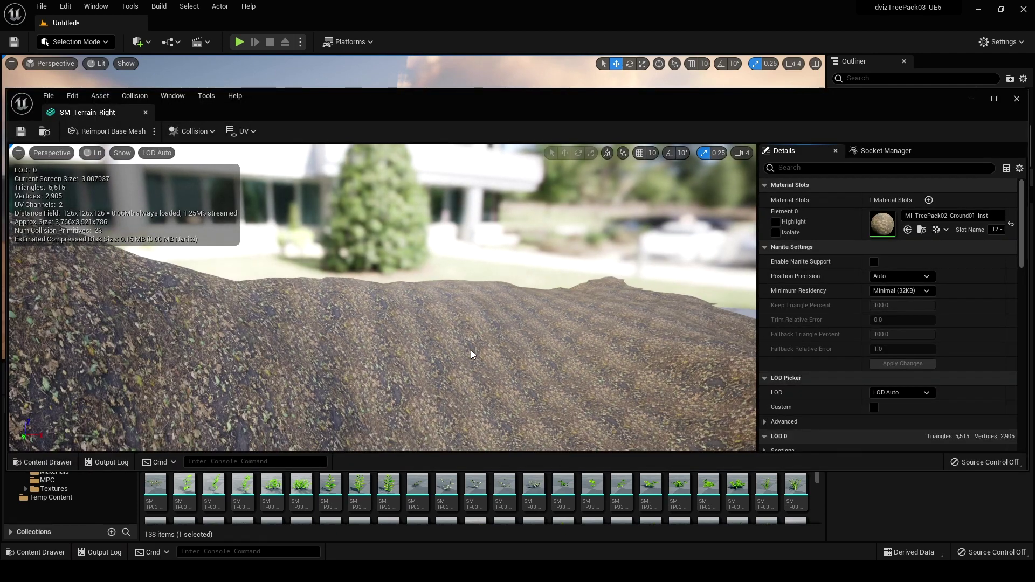
click(468, 489)
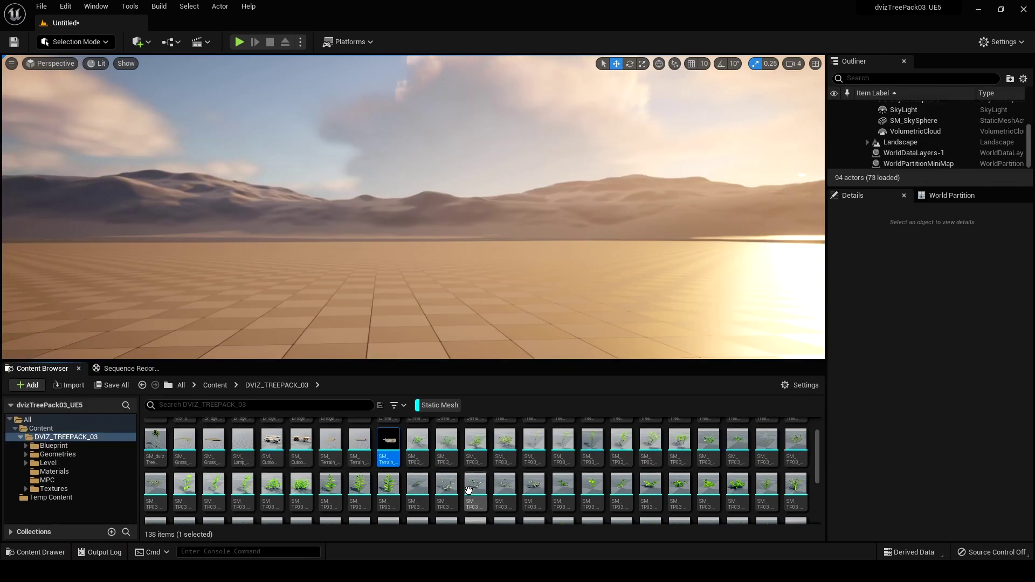
double_click(416, 436)
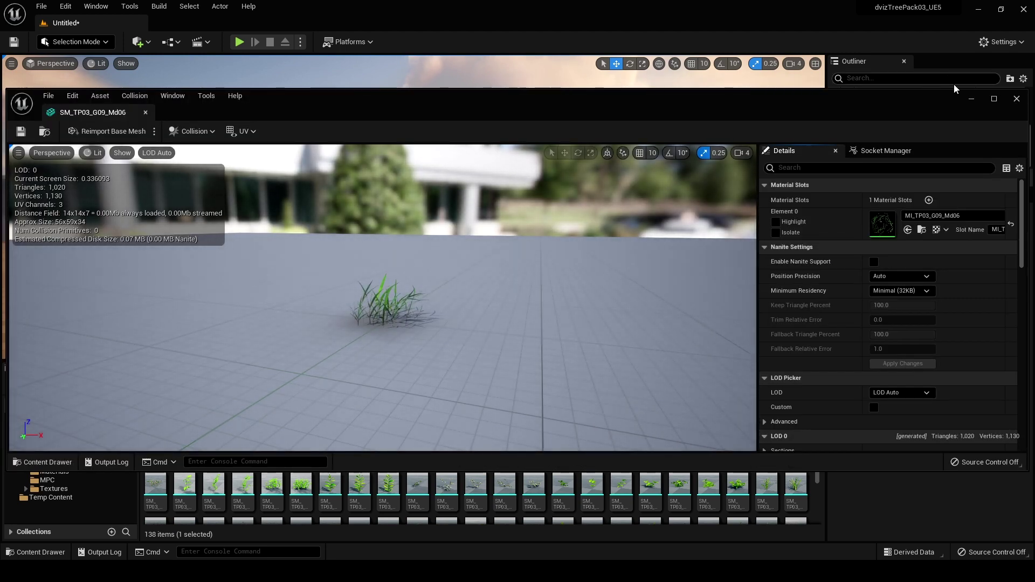
click(1016, 98)
Step: Switch to Foliage mode and add the 14 grass meshes starting with SM_TP03_G09_Md06 as foliage types, creating a new folder under Geometries
click(81, 42)
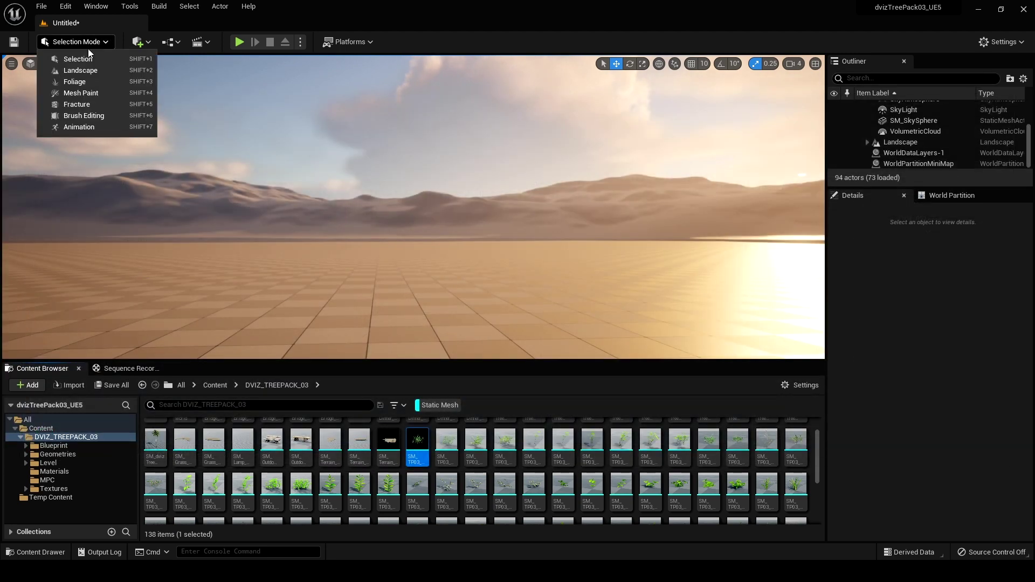
click(102, 82)
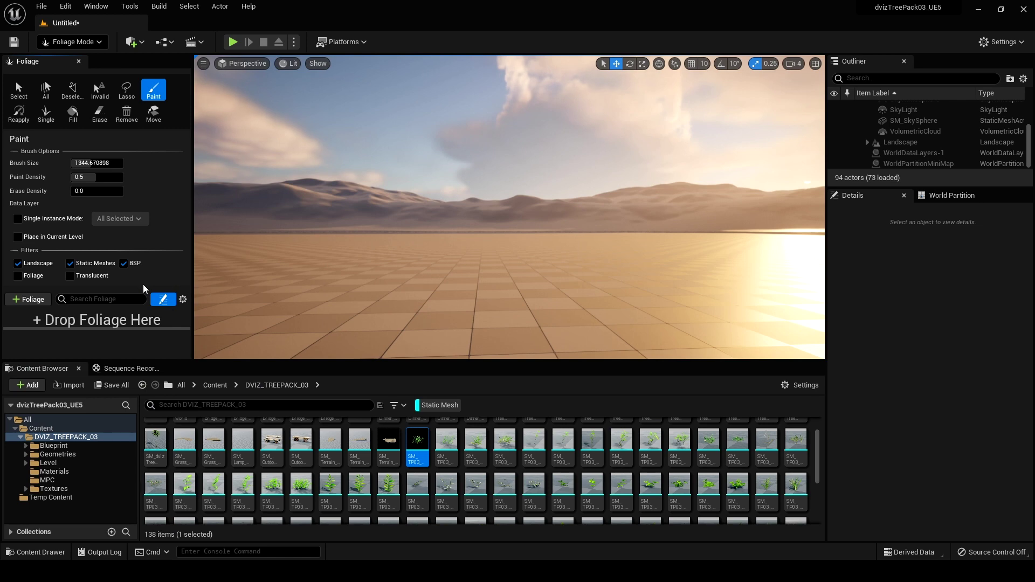
drag(417, 447, 147, 323)
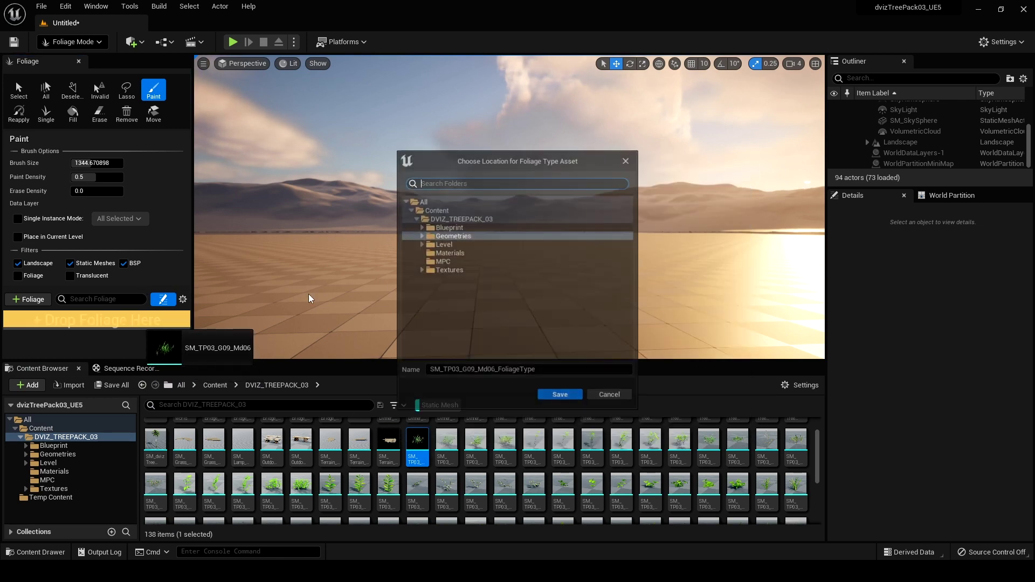
click(545, 399)
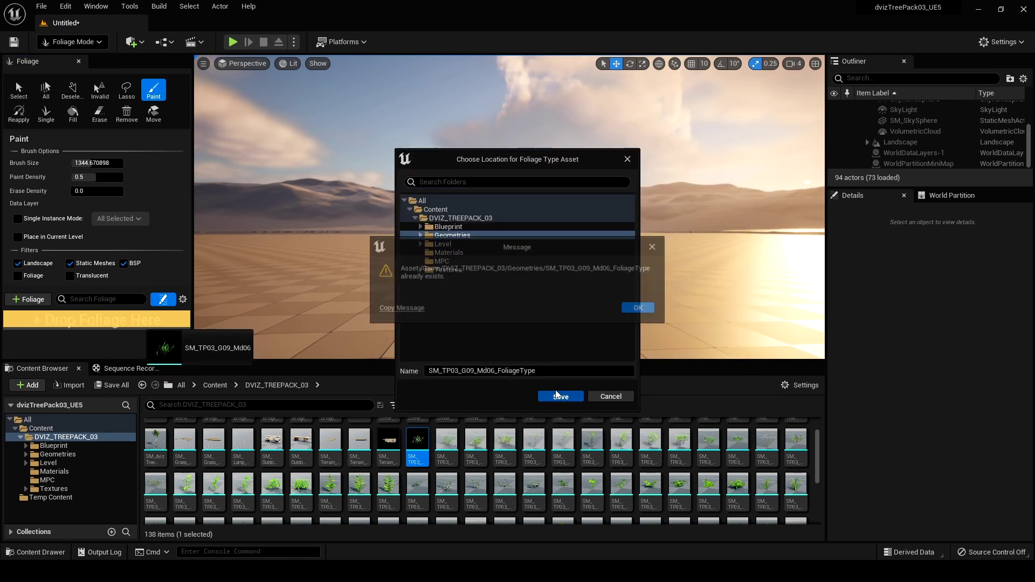
click(640, 308)
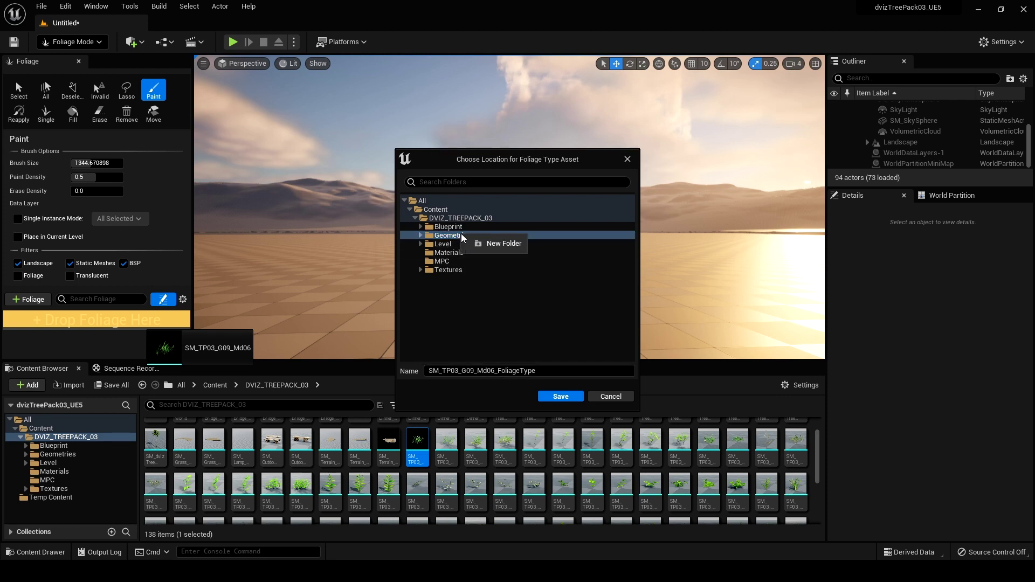
click(495, 245)
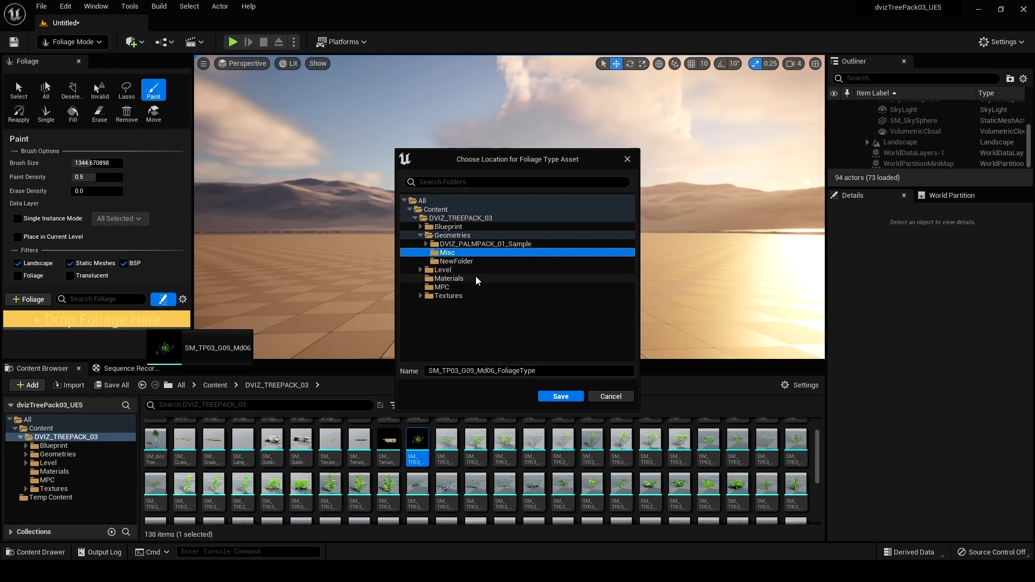
click(560, 397)
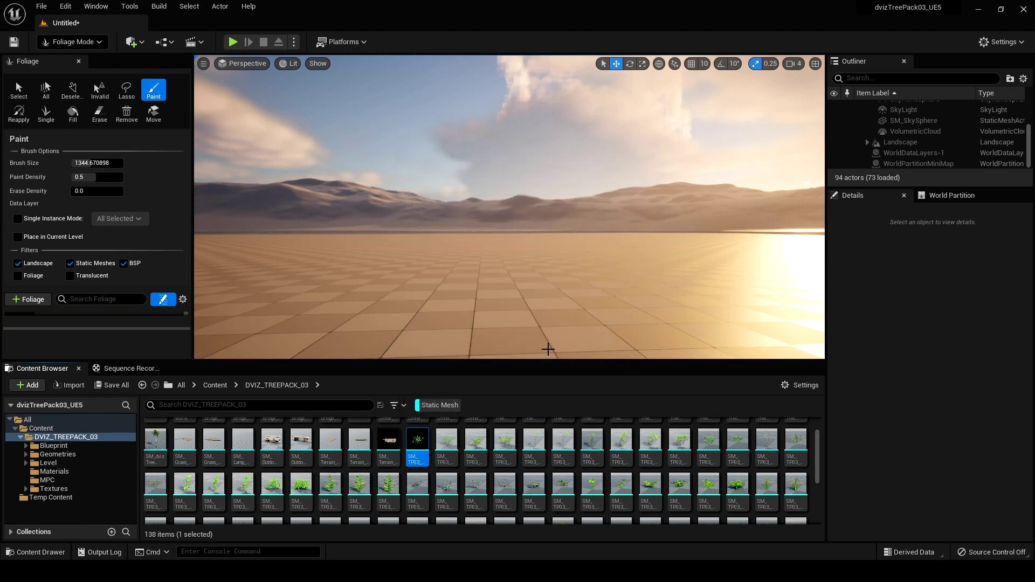
drag(446, 447, 123, 320)
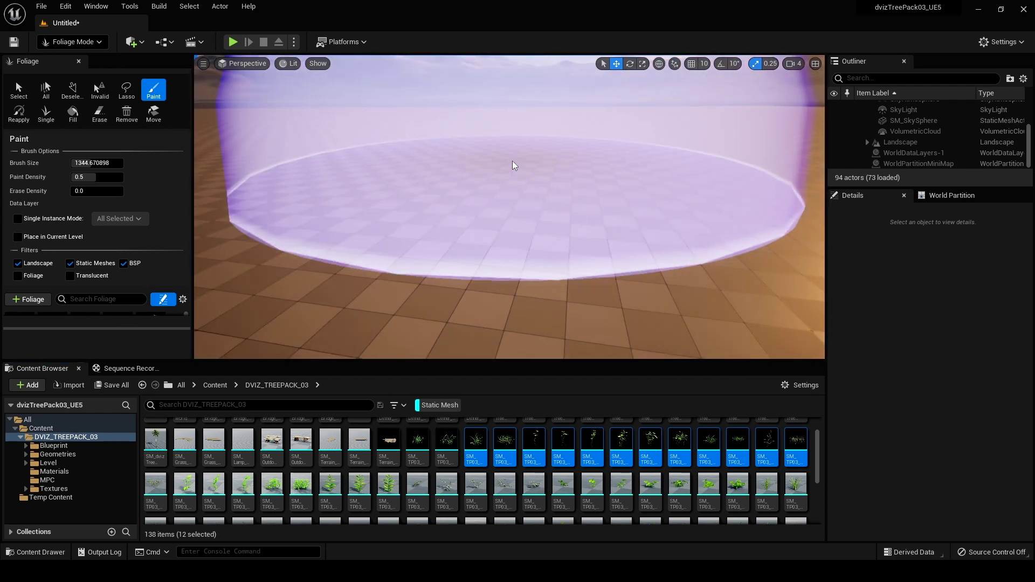
Step: Set the foliage brush size to about 481 and paint a round patch of grass on the landscape
drag(102, 163, 83, 161)
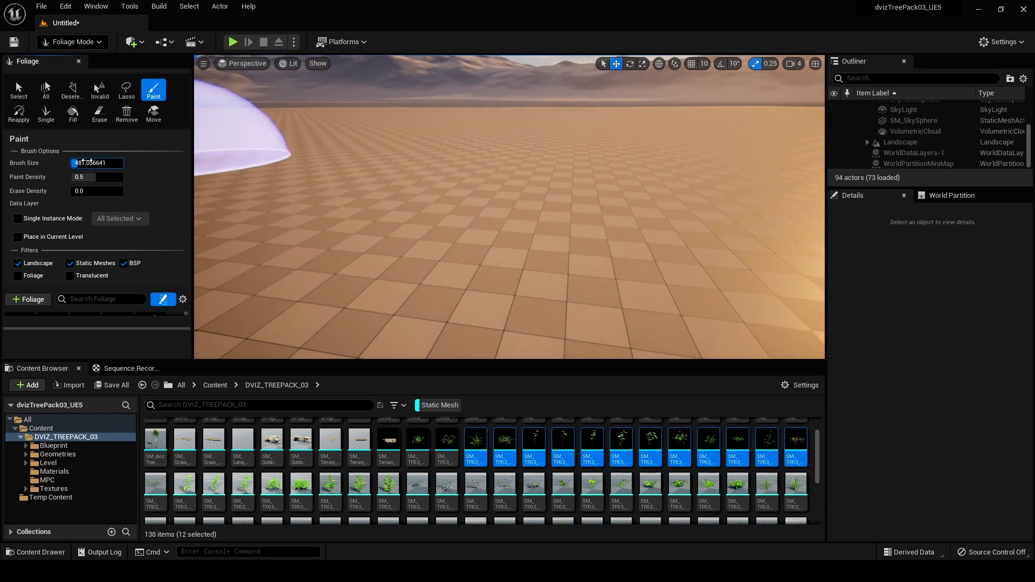
mouse_move(485, 231)
mouse_down()
mouse_move(640, 232)
mouse_move(561, 198)
mouse_up()
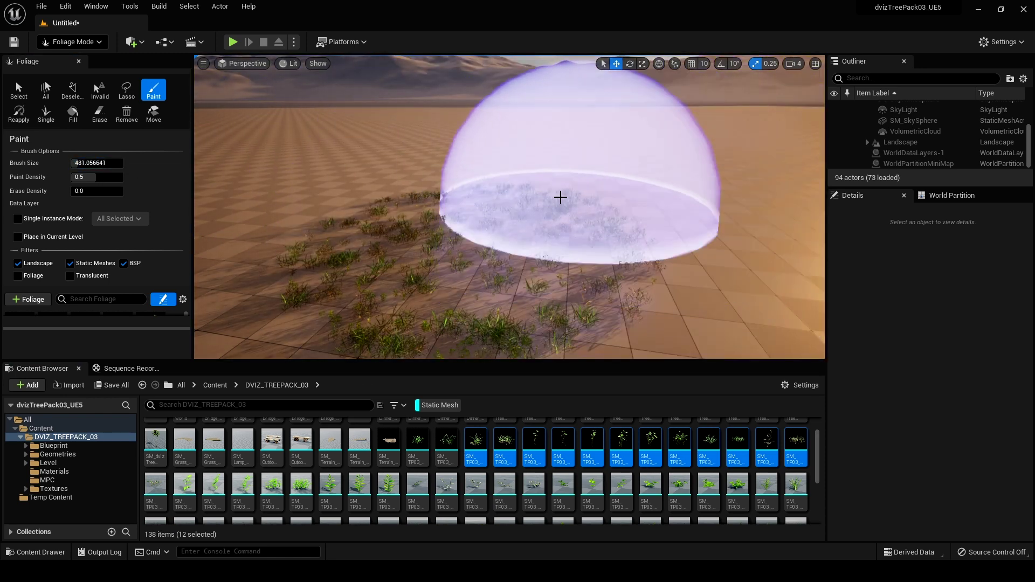
mouse_move(560, 197)
right_down()
mouse_move(564, 169)
mouse_move(626, 186)
mouse_move(588, 202)
mouse_move(547, 192)
right_up()
key(w)
key(a)
key(s)
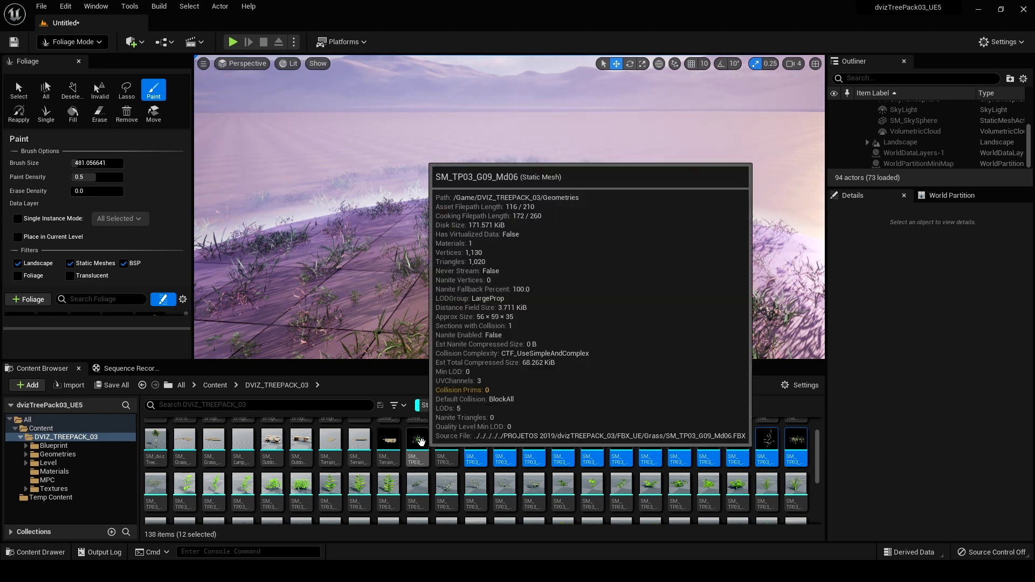
Step: Enable Nanite for the 14 grass meshes used as foliage types
click(421, 441)
click(796, 439)
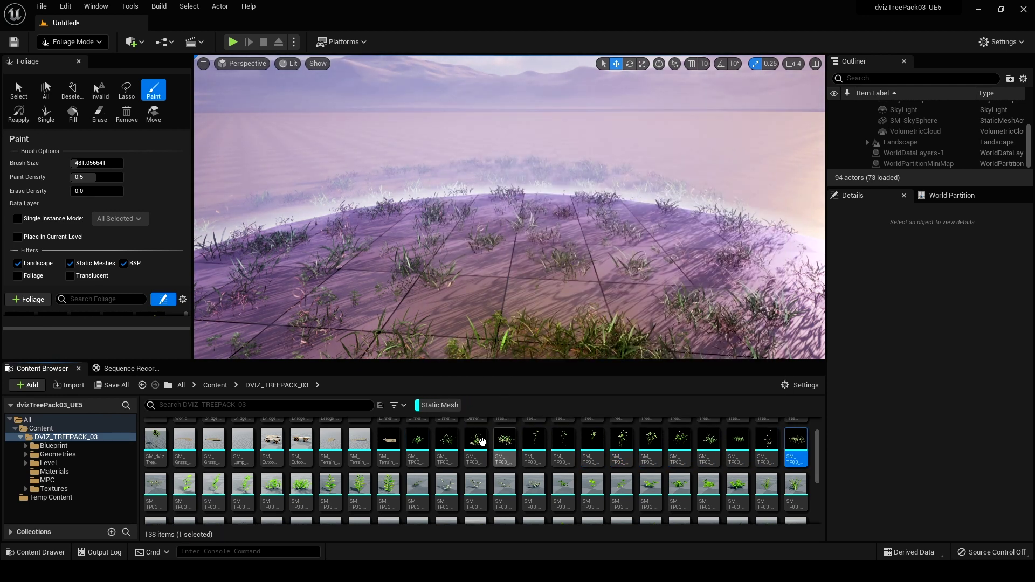
shift+click(417, 440)
mouse_move(491, 128)
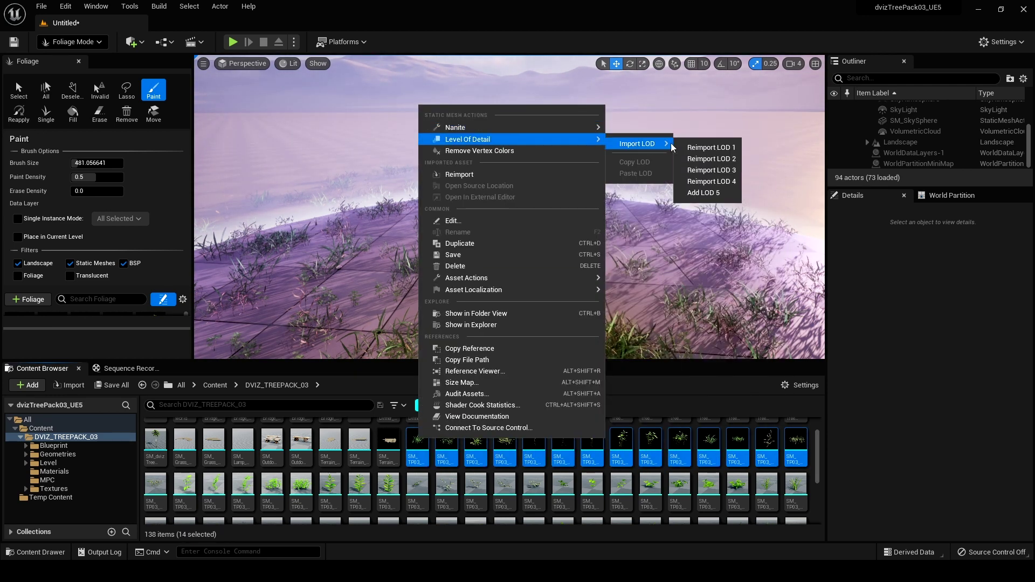
click(646, 150)
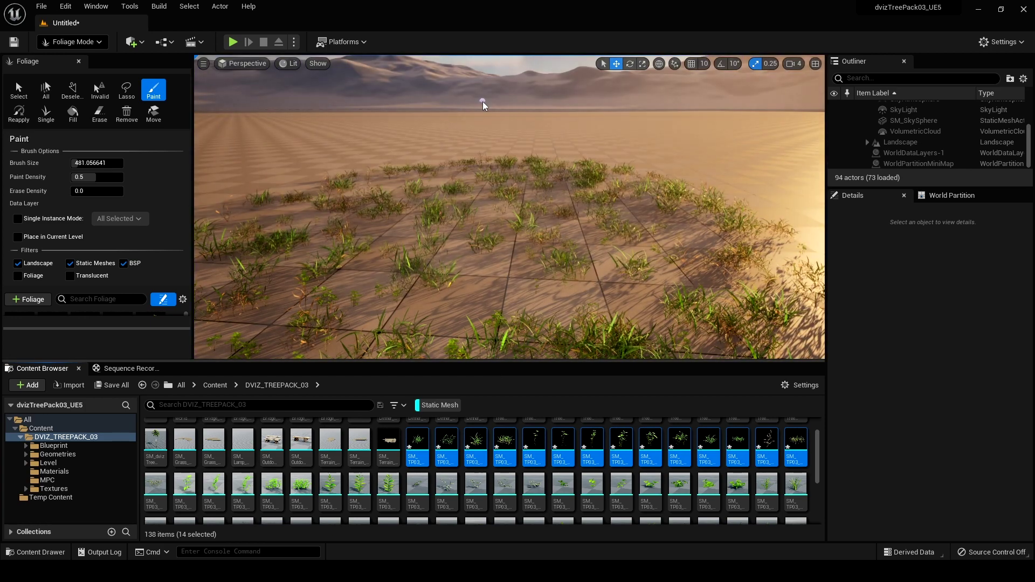
Step: Examine the painted grass in the Nanite Triangles visualization and return the viewport to the Lit view mode
key(s)
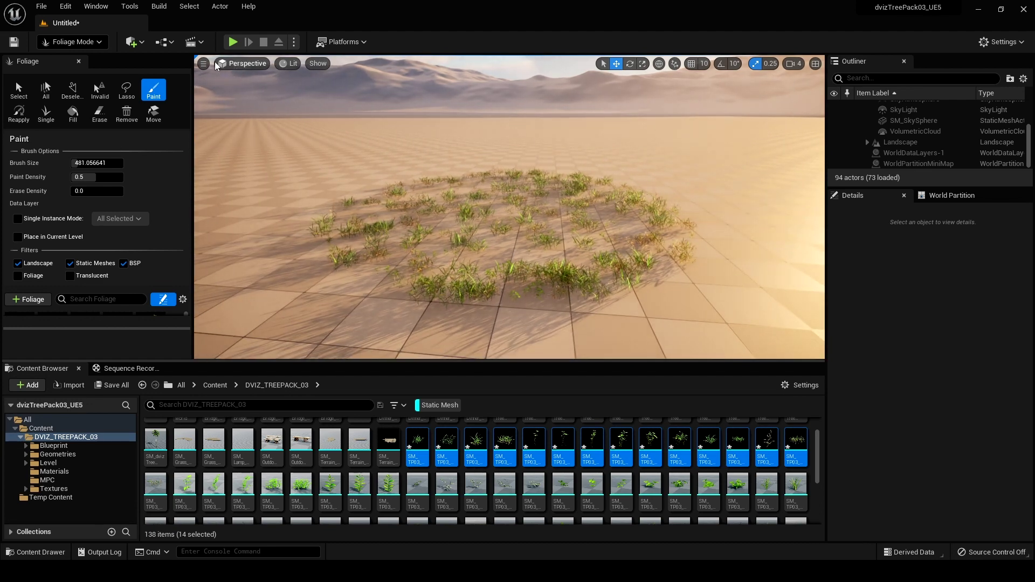
click(290, 63)
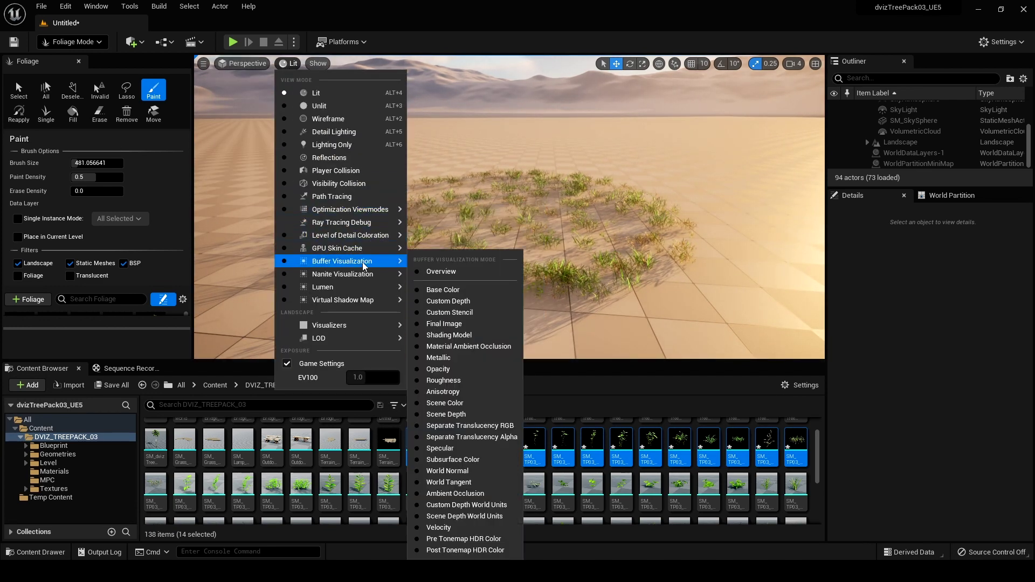
mouse_move(361, 277)
click(468, 321)
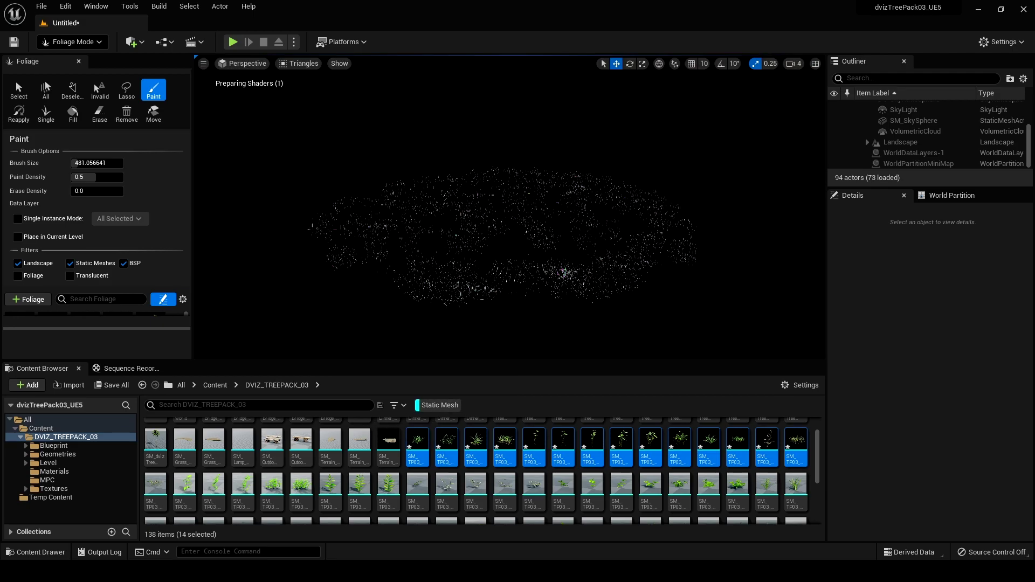
key(w)
key(q)
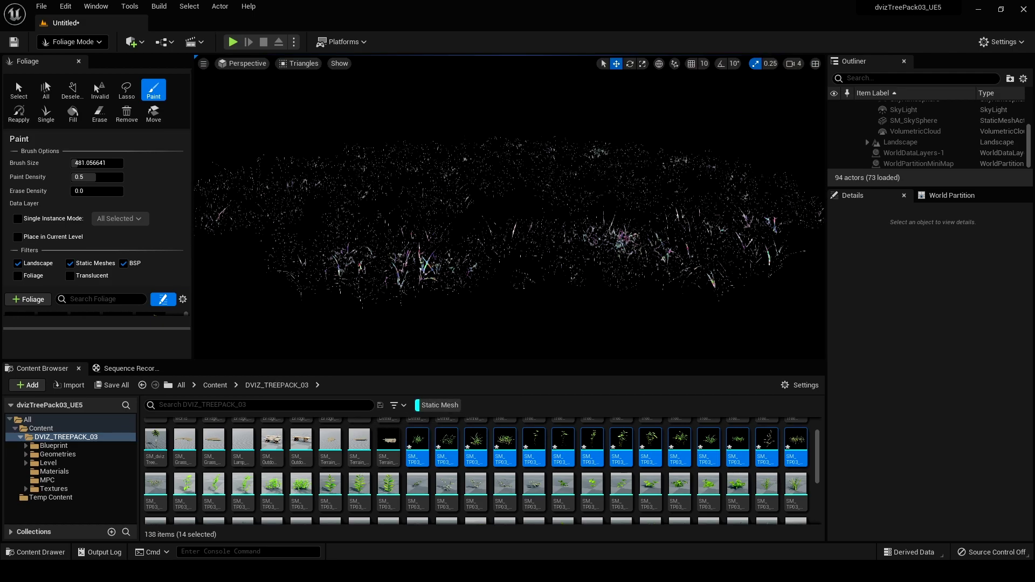
click(300, 63)
click(302, 87)
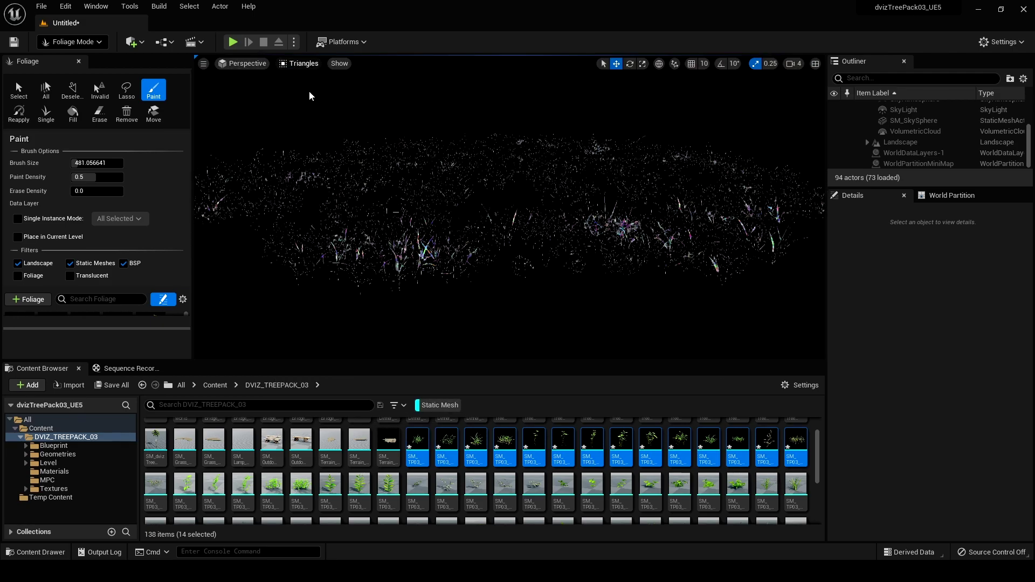
scroll(509, 237, down, 5)
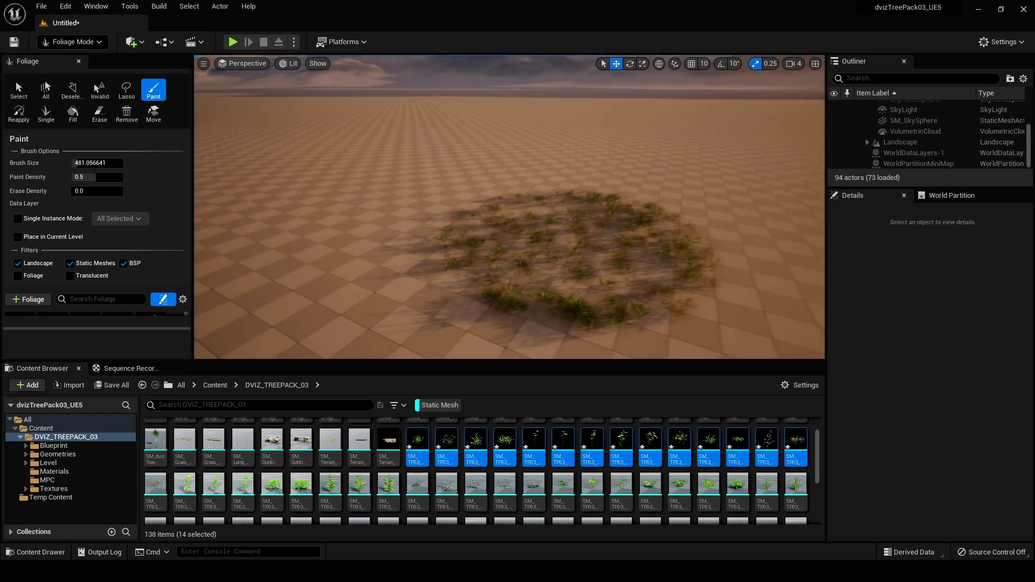
Step: Paint grass over a much wider area of the landscape around the first patch
mouse_move(504, 189)
mouse_down()
mouse_move(555, 208)
mouse_move(427, 157)
mouse_move(314, 157)
mouse_move(490, 204)
mouse_up()
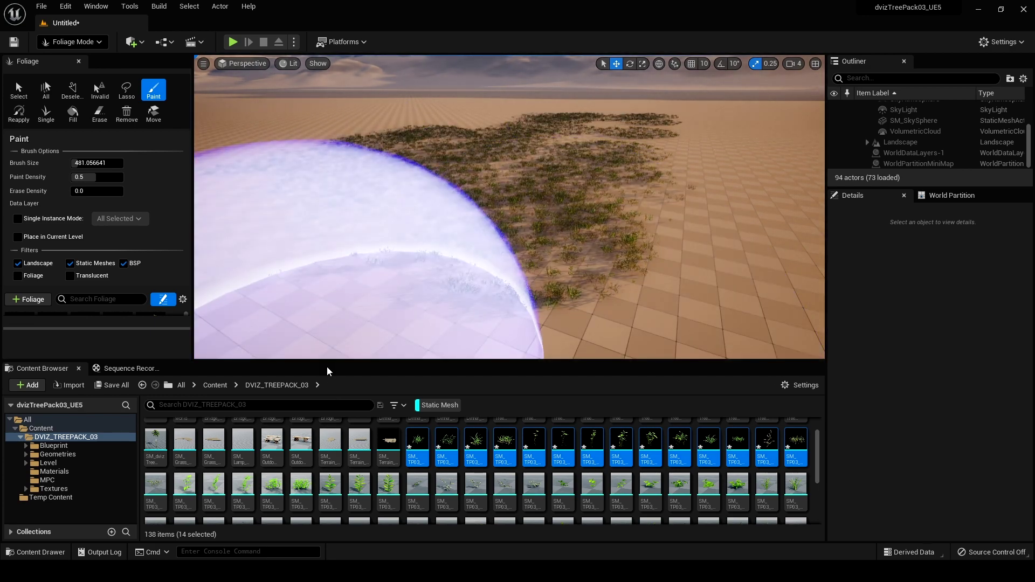
Step: Enlarge the foliage type list and add the first SM_TP03 mesh of the next asset row to it
drag(330, 361, 362, 275)
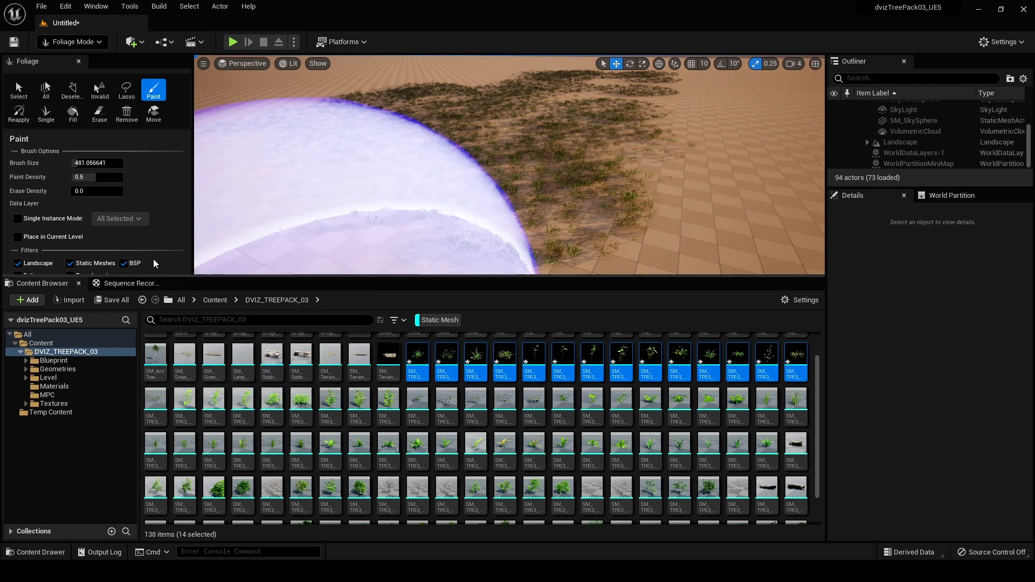
drag(153, 276, 162, 401)
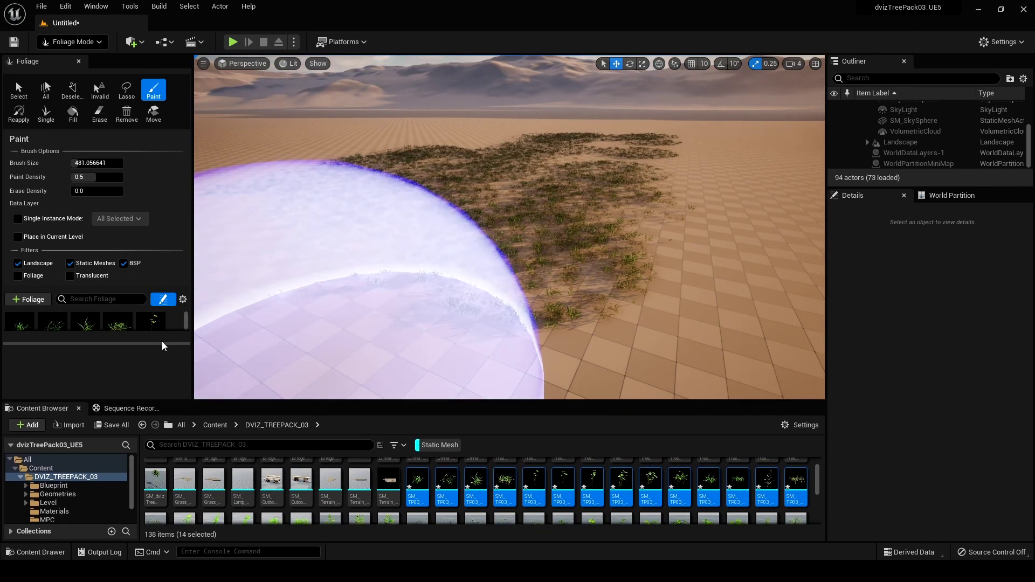
drag(163, 343, 162, 400)
scroll(175, 362, down, 1)
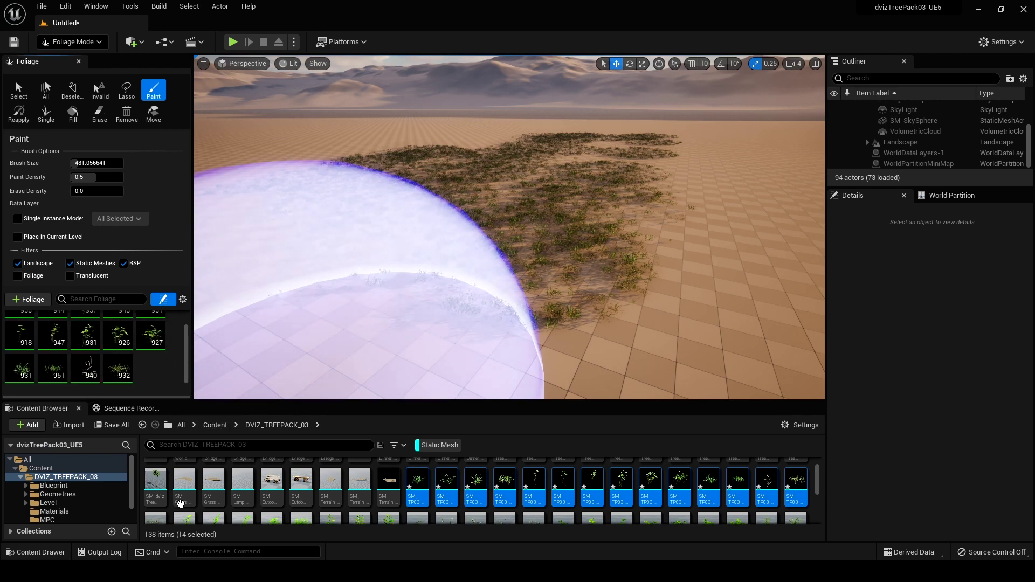
scroll(226, 487, down, 2)
drag(155, 487, 143, 374)
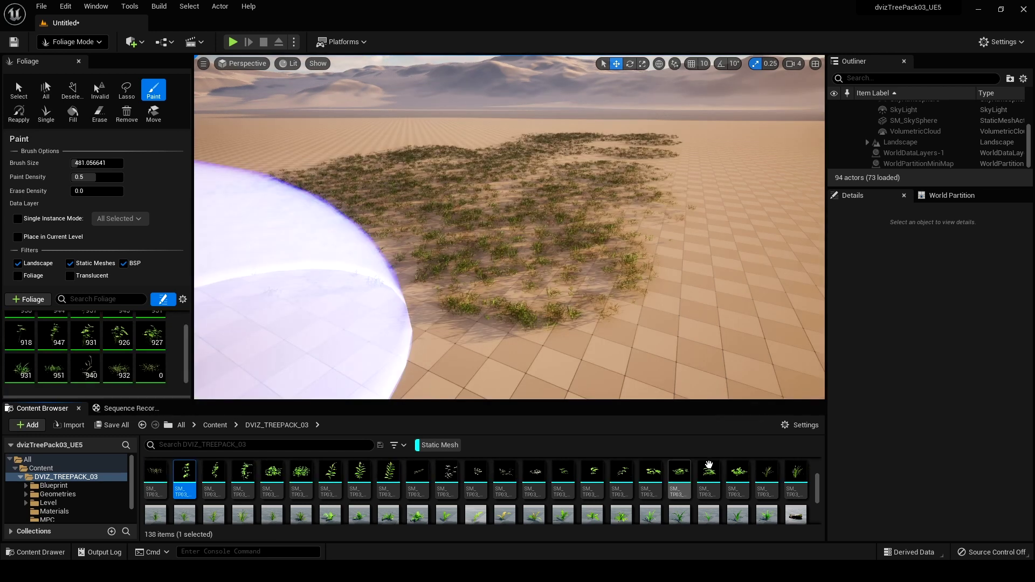
Step: Enable Nanite for the whole row of SM_TP03 plant meshes, including SM_TP03_G24_Md10 at its start
shift+click(803, 470)
right_click(193, 476)
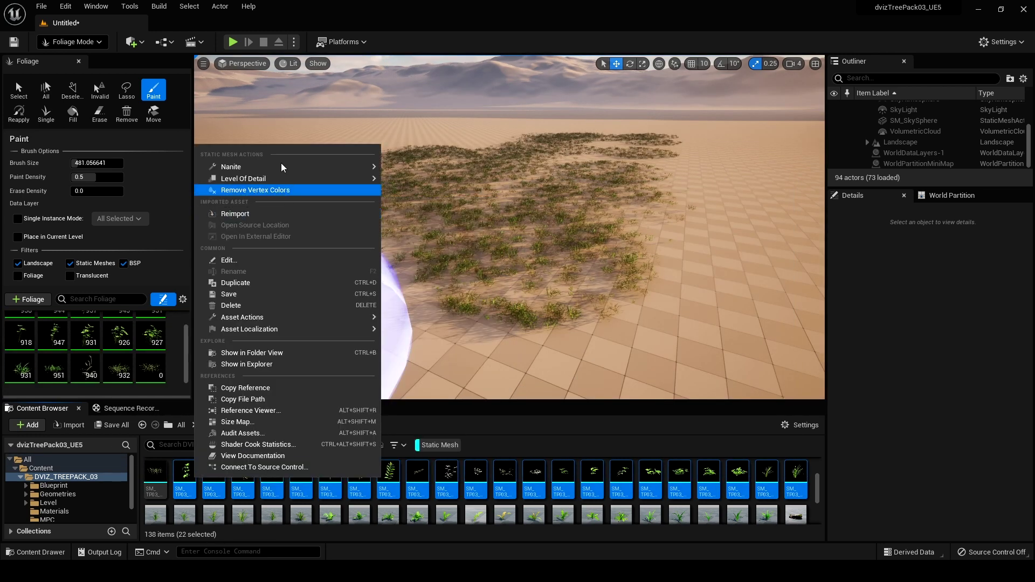
mouse_move(269, 178)
click(426, 179)
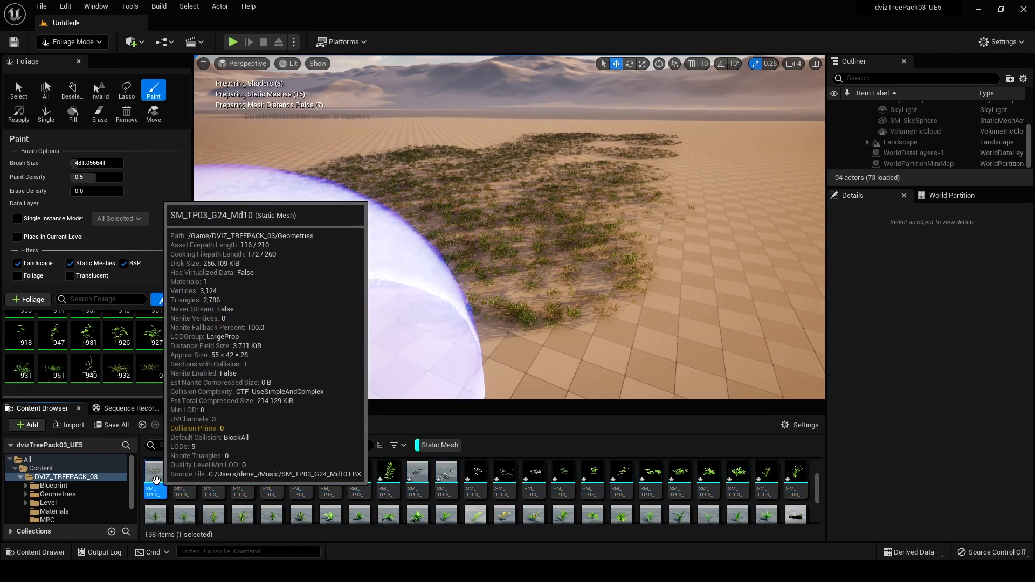
right_click(156, 477)
mouse_move(240, 162)
click(372, 164)
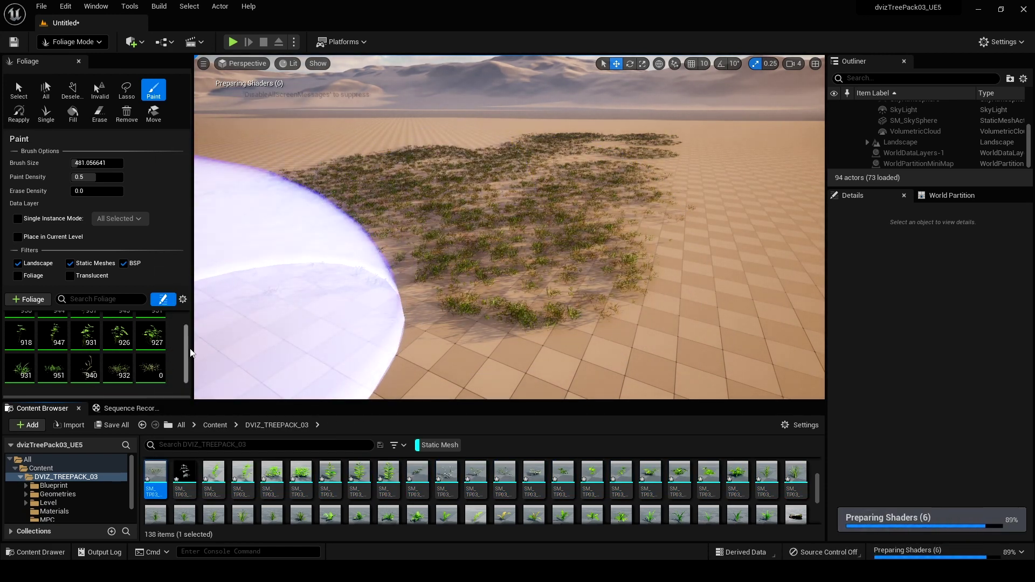
Step: Erase the painted grass from the landscape
scroll(187, 345, up, 1)
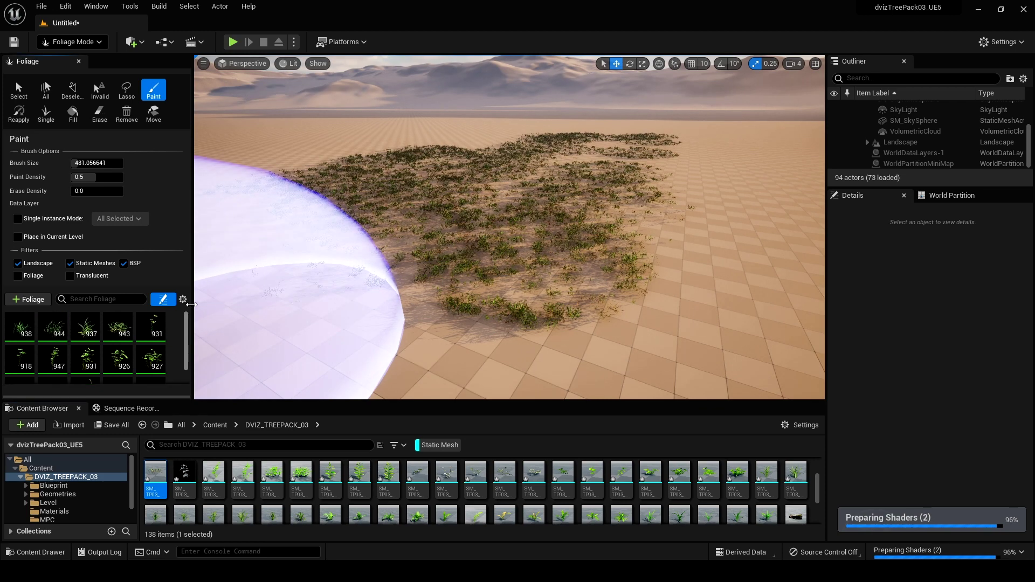
click(100, 114)
mouse_move(254, 128)
mouse_down()
mouse_move(394, 183)
mouse_move(435, 120)
mouse_move(389, 134)
mouse_move(439, 157)
mouse_move(487, 128)
mouse_up()
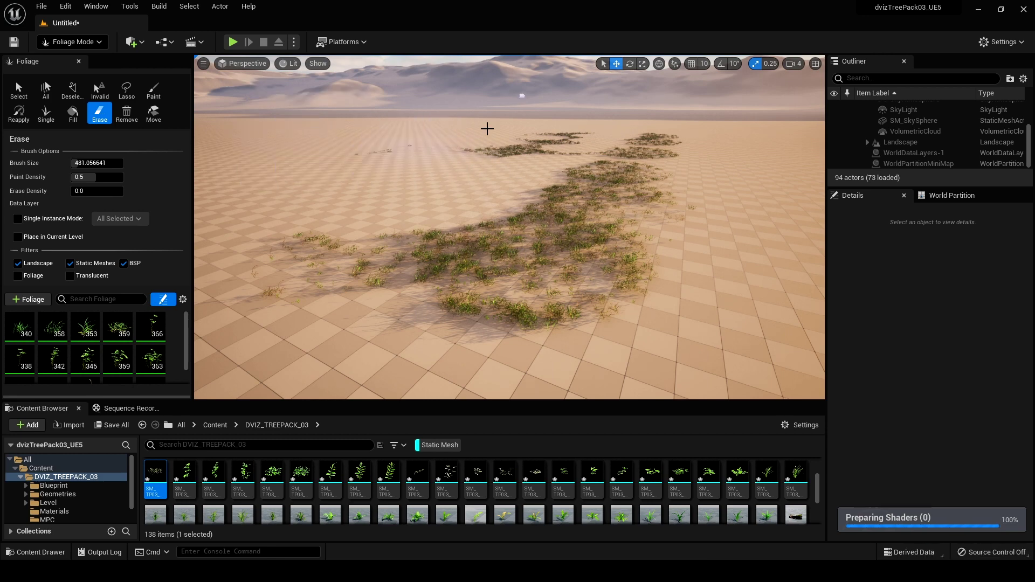
drag(576, 156, 518, 163)
mouse_move(595, 129)
mouse_down()
mouse_move(649, 176)
mouse_move(639, 289)
mouse_move(365, 256)
mouse_move(505, 111)
mouse_move(605, 148)
mouse_move(602, 164)
mouse_up()
right_drag(539, 266, 426, 254)
drag(574, 141, 568, 100)
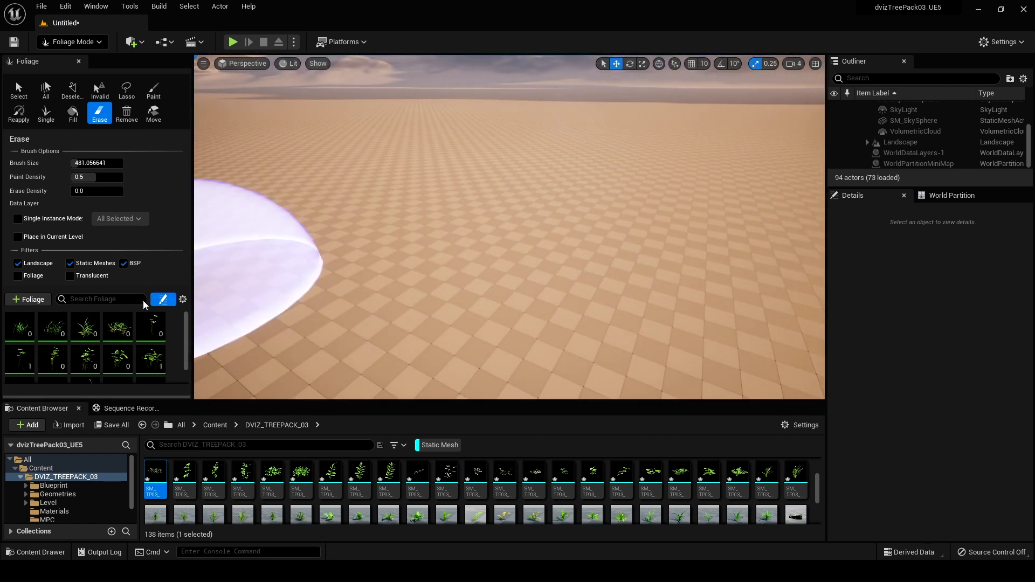
Step: Set the foliage brush size to about 904.55 and paint density to 0.44, and repaint grass across a wide area of the landscape
click(153, 90)
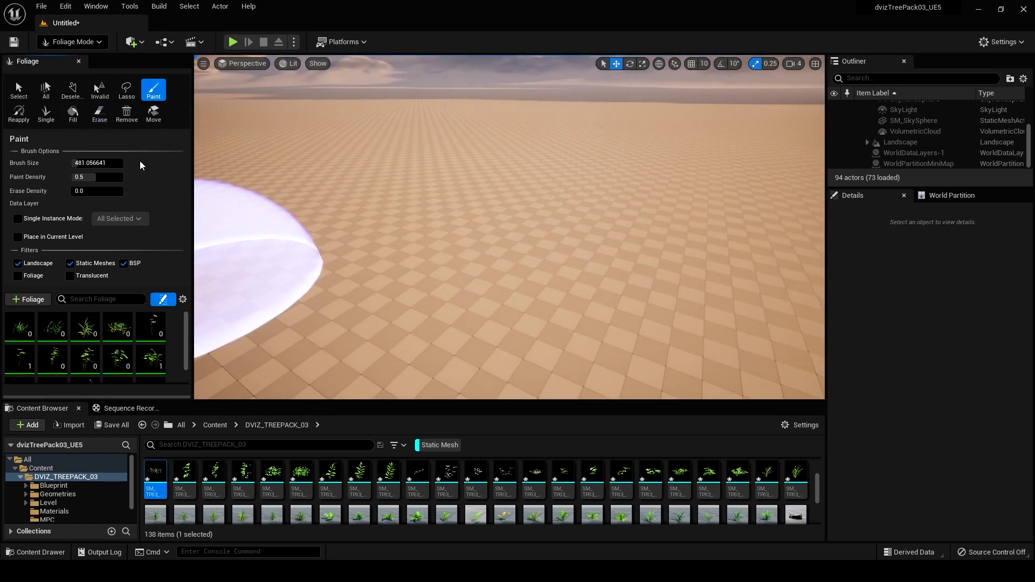
mouse_move(99, 182)
mouse_down()
mouse_move(102, 163)
mouse_move(116, 162)
mouse_up()
mouse_move(409, 164)
mouse_down()
mouse_move(557, 144)
mouse_move(356, 244)
mouse_move(653, 180)
mouse_move(475, 151)
mouse_move(377, 152)
mouse_move(621, 121)
mouse_move(431, 107)
mouse_up()
drag(622, 110, 472, 205)
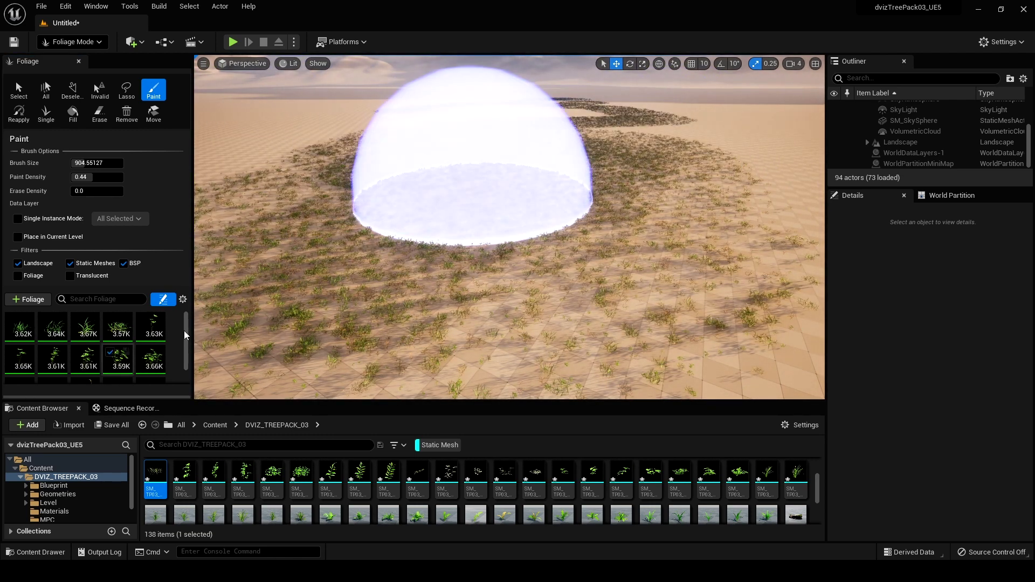
scroll(188, 351, down, 1)
scroll(188, 350, down, 1)
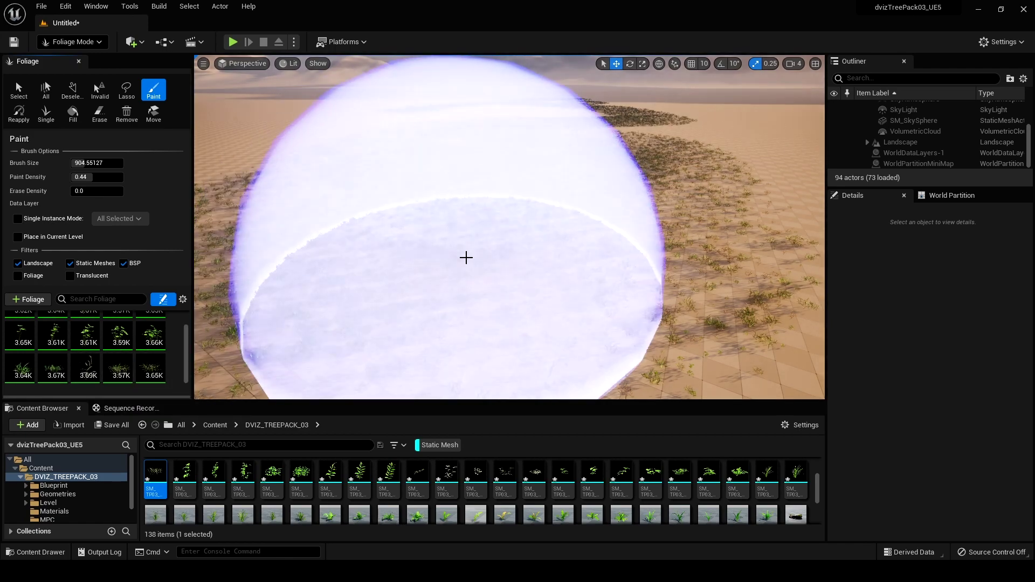
mouse_move(464, 256)
right_down()
mouse_move(421, 215)
mouse_move(466, 216)
mouse_move(464, 257)
right_up()
key(w)
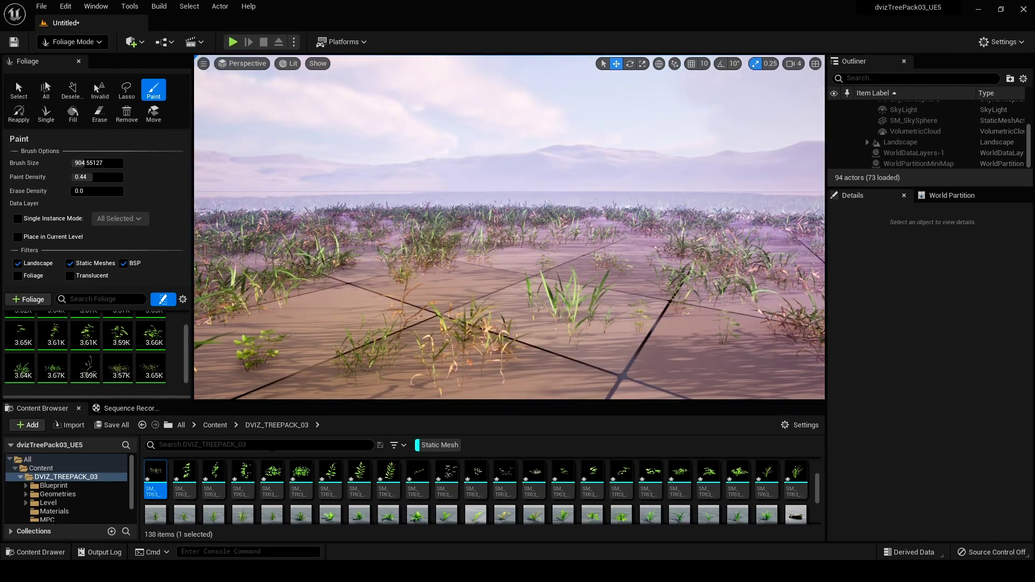
Step: Search the pack's Materials folder for ground and try to apply MI_Ground_01 to the landscape
click(218, 428)
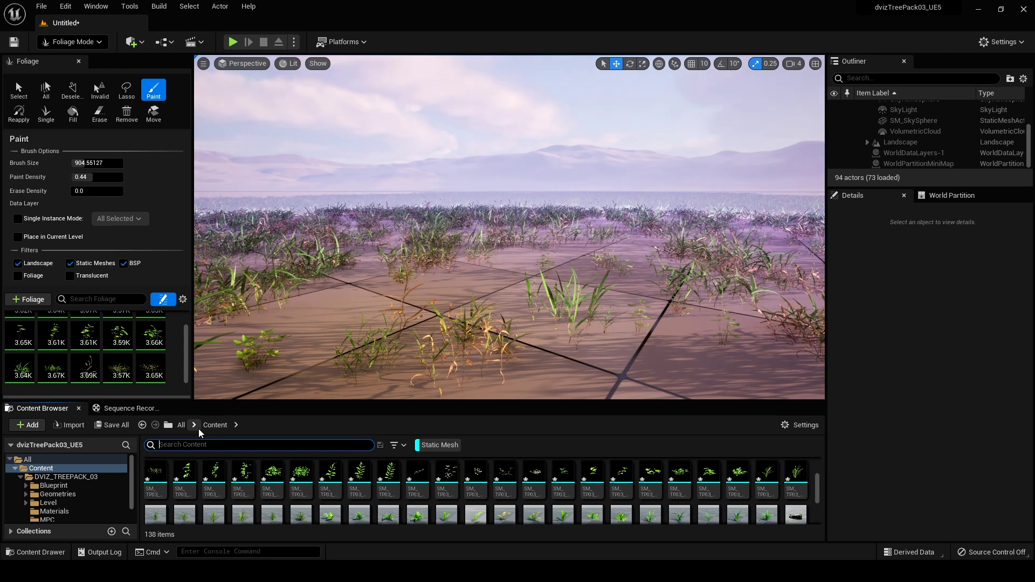
text(gr)
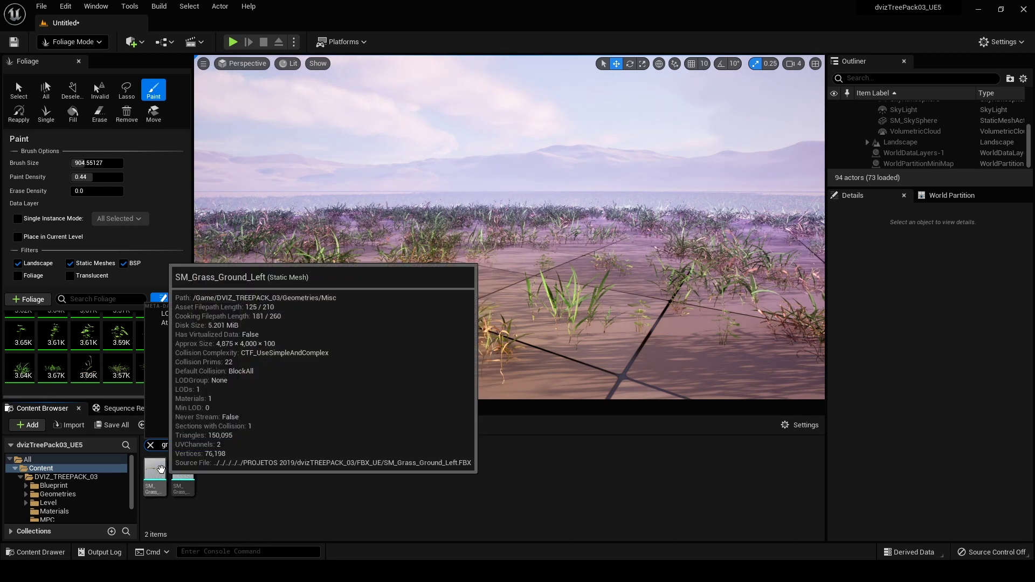
text(assou)
click(151, 445)
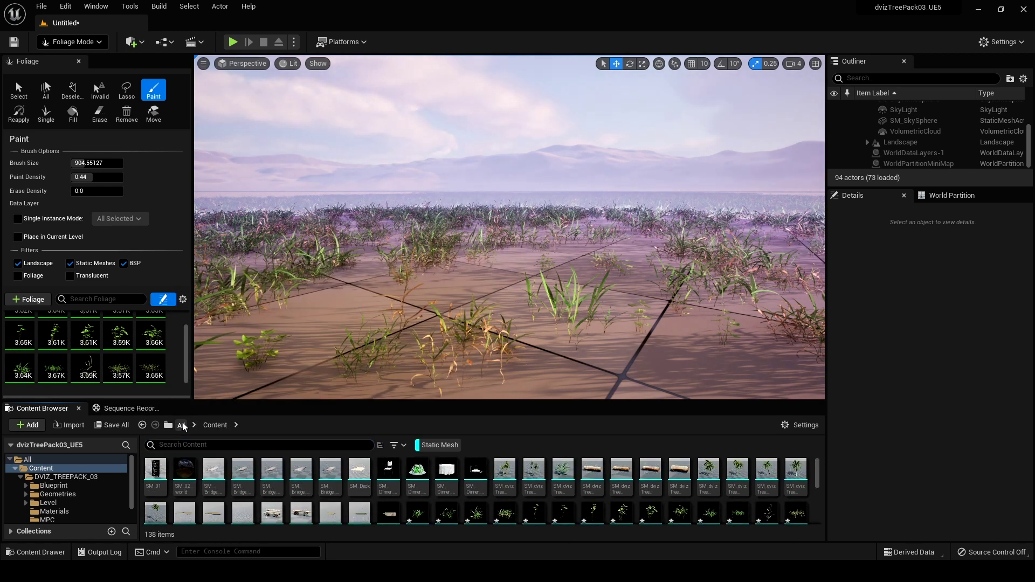
click(87, 459)
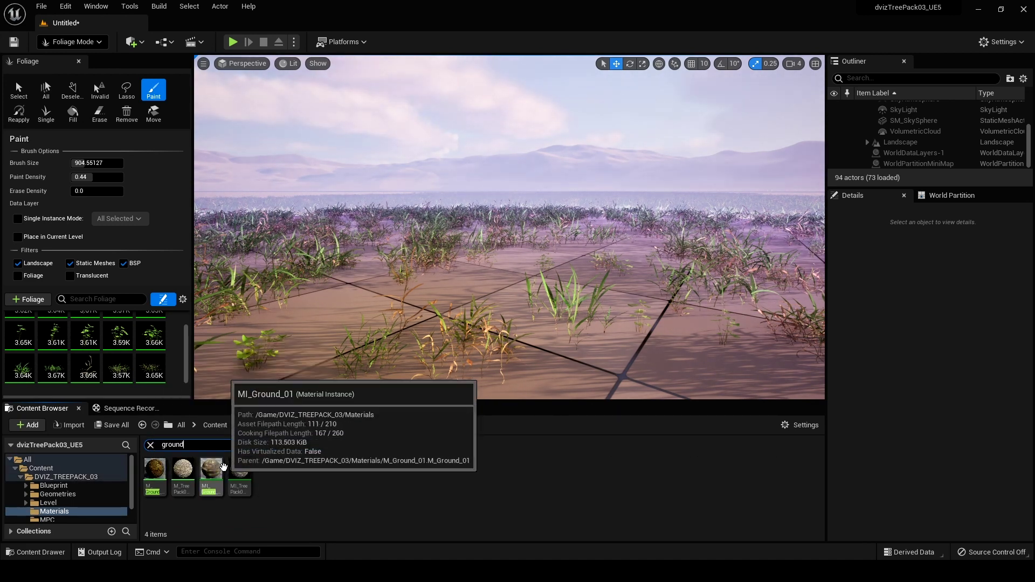
drag(217, 467, 331, 326)
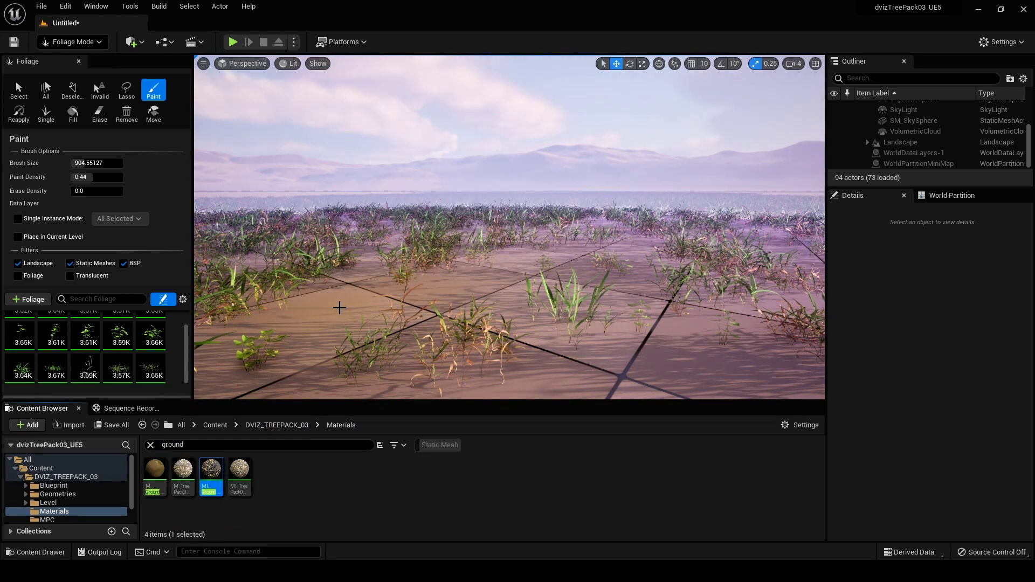
Step: Switch to Selection Mode, select the landscape tile under the grass, and apply MI_Ground_01 as the landscape material
click(73, 41)
click(70, 62)
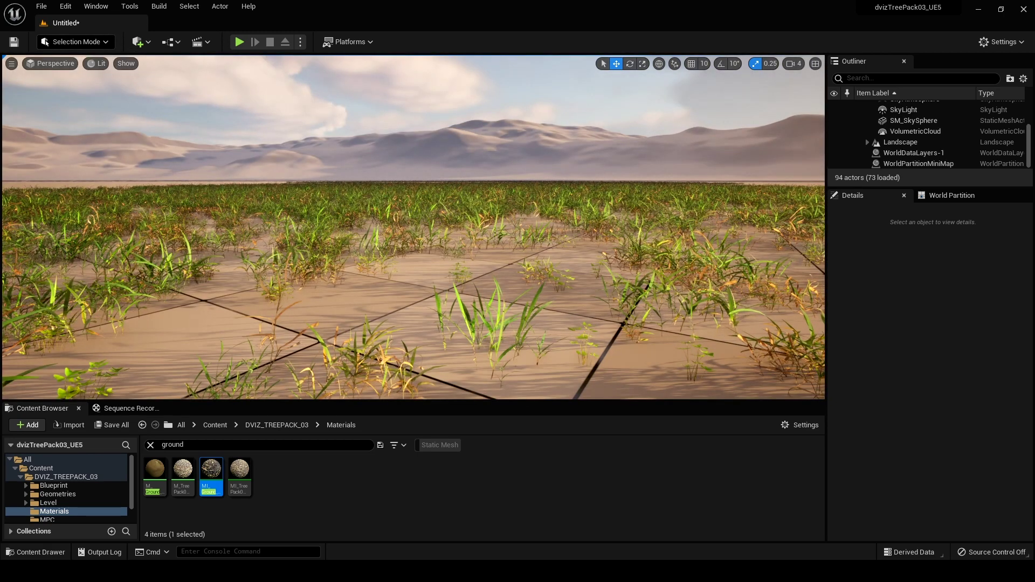
click(316, 327)
drag(211, 470, 348, 352)
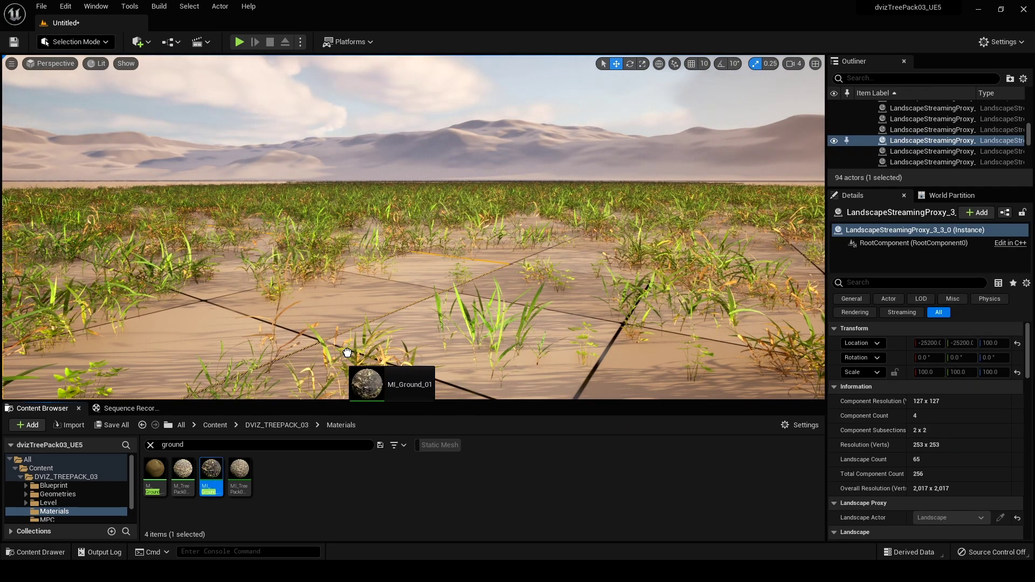
scroll(966, 444, down, 5)
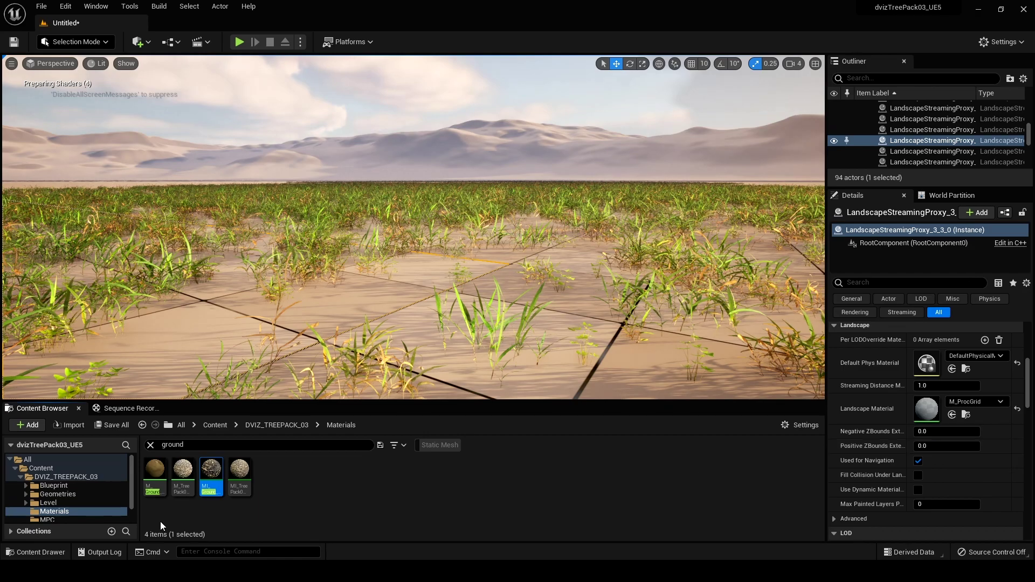
drag(211, 470, 925, 408)
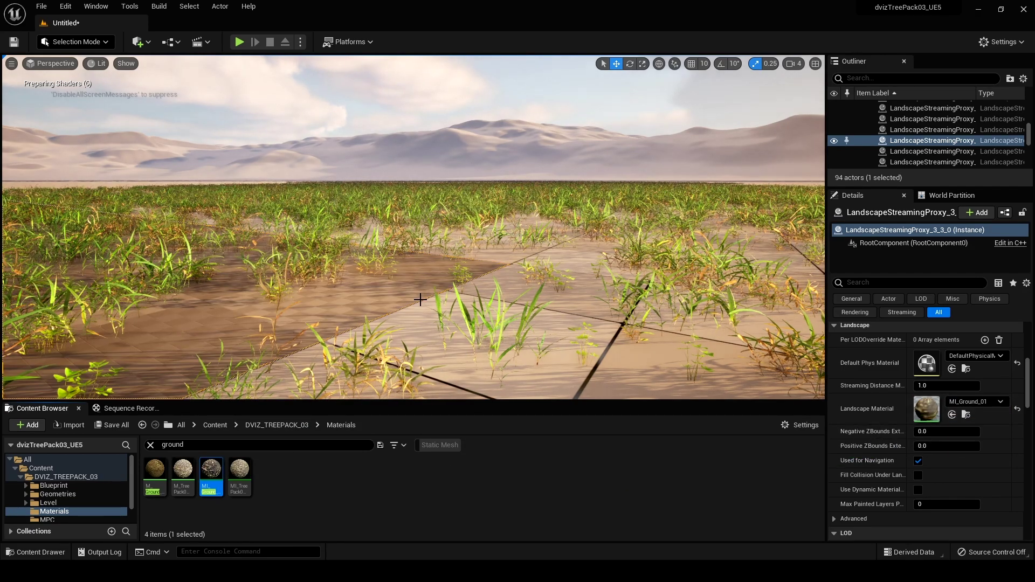
mouse_move(565, 292)
right_down()
mouse_move(458, 334)
mouse_move(323, 321)
mouse_move(564, 291)
right_up()
click(453, 210)
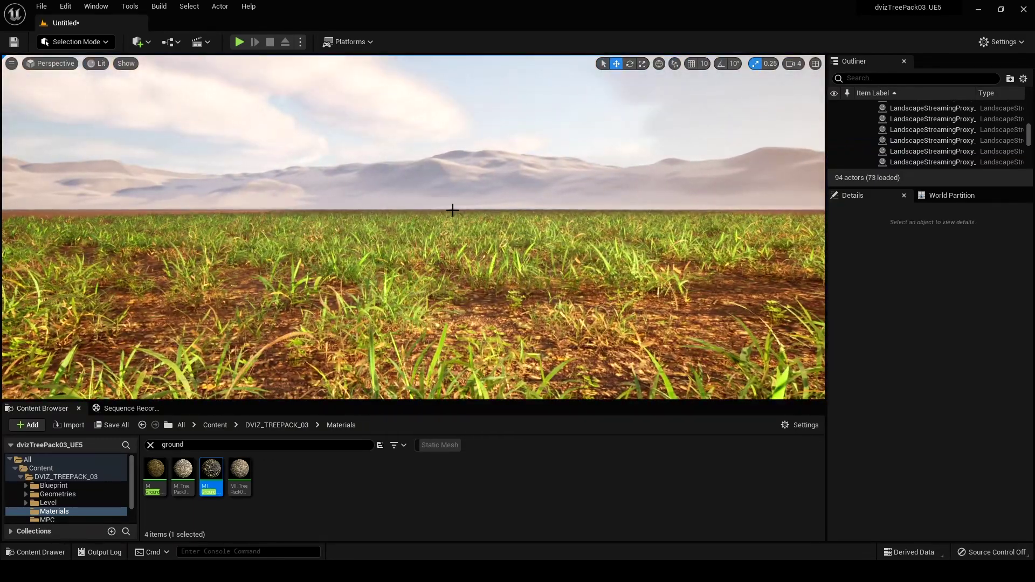
right_drag(452, 210, 463, 228)
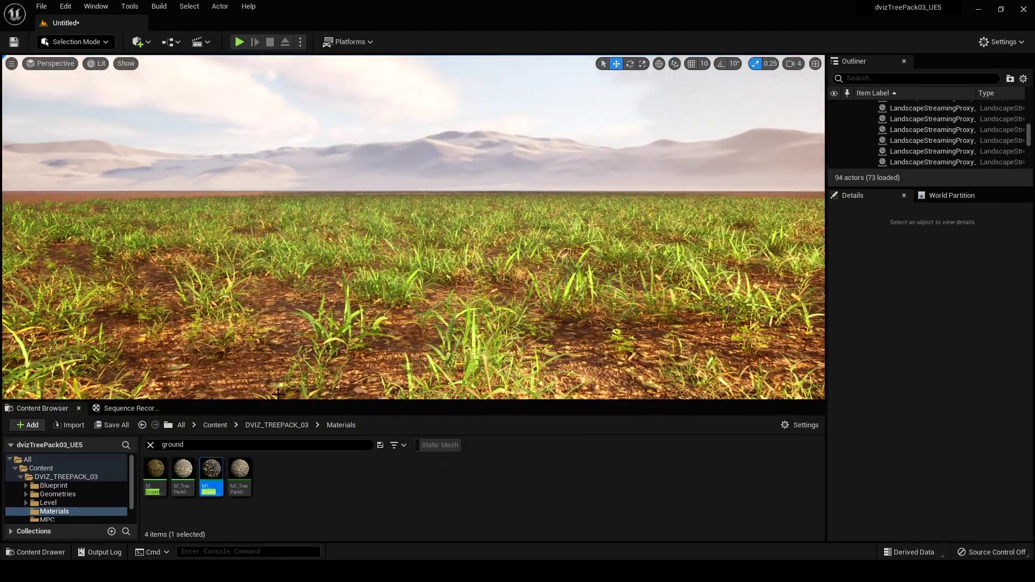
Step: Return to Foliage Mode and paint more grass over the bare ground at the edge of the grass field
click(214, 425)
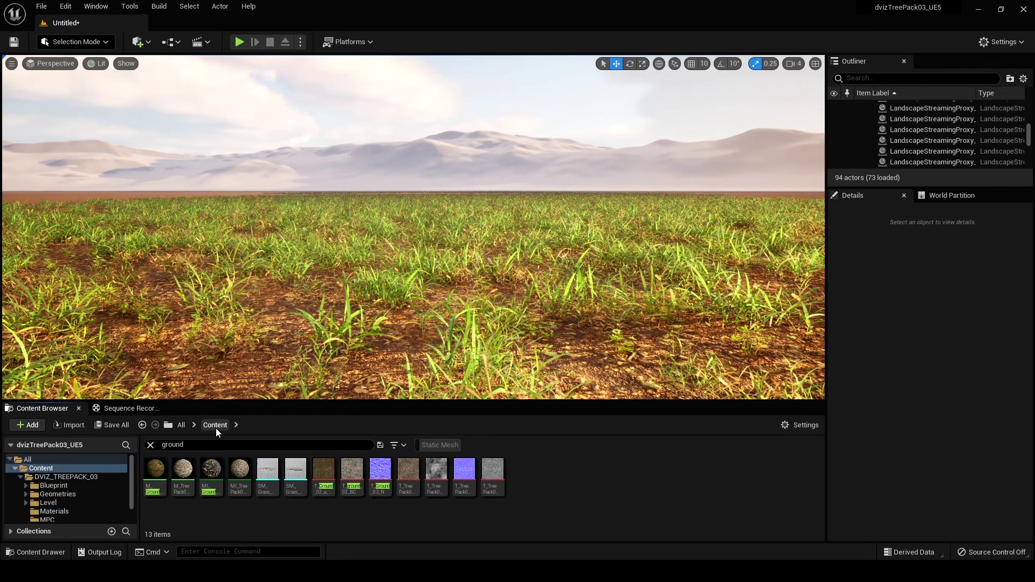
click(82, 43)
click(86, 80)
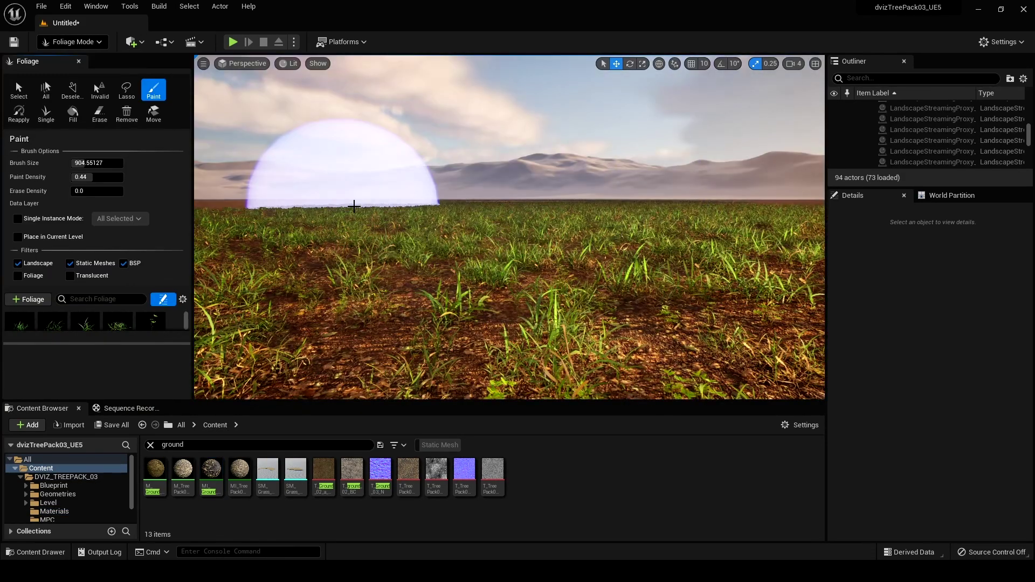
mouse_move(354, 206)
right_down()
mouse_move(358, 237)
mouse_move(380, 252)
right_up()
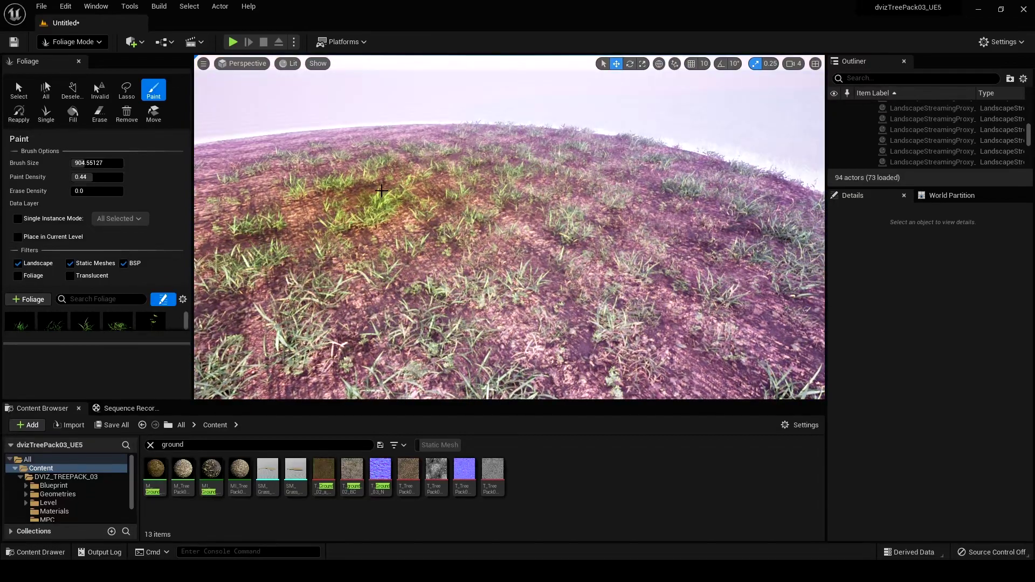
scroll(448, 163, down, 8)
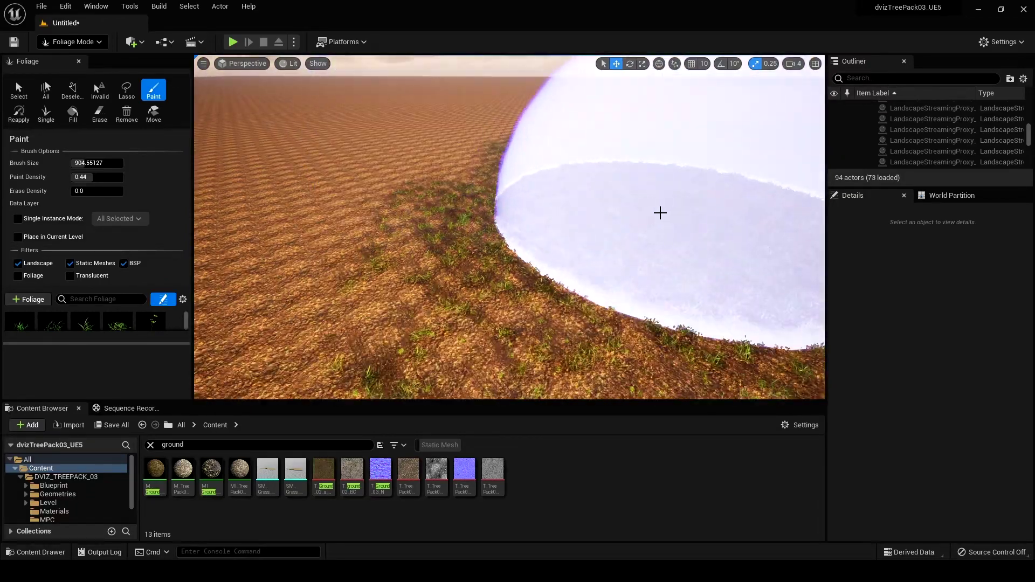
mouse_move(660, 213)
mouse_down()
mouse_move(499, 184)
mouse_move(605, 116)
mouse_move(577, 157)
mouse_up()
right_drag(577, 157, 517, 148)
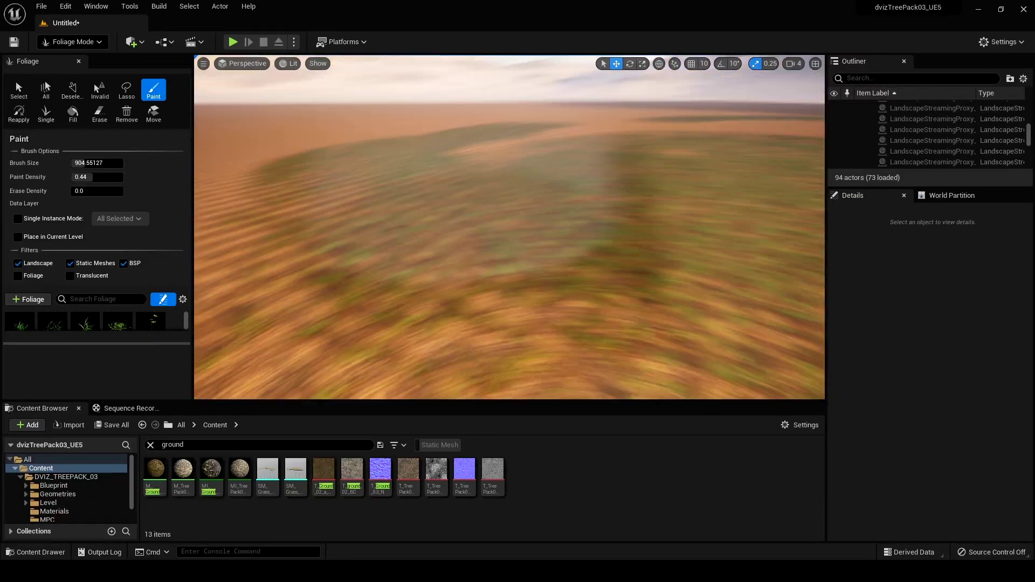
mouse_move(577, 182)
right_down()
mouse_move(596, 202)
mouse_move(560, 176)
mouse_move(578, 182)
right_up()
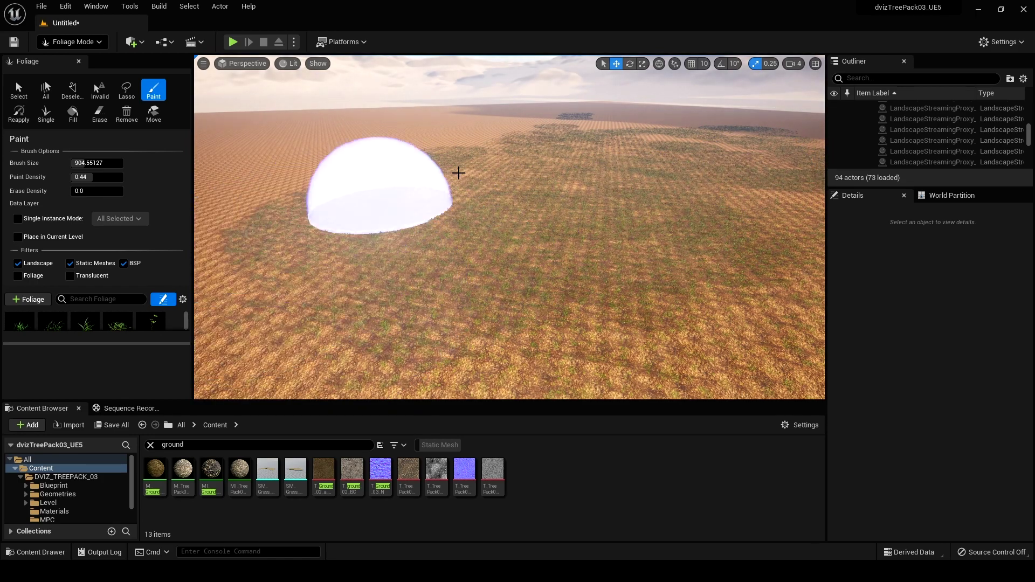
Step: Examine the painted grass field and the new ground material up close and towards the horizon
mouse_move(515, 265)
right_down()
mouse_move(587, 266)
mouse_move(501, 258)
right_up()
key(w)
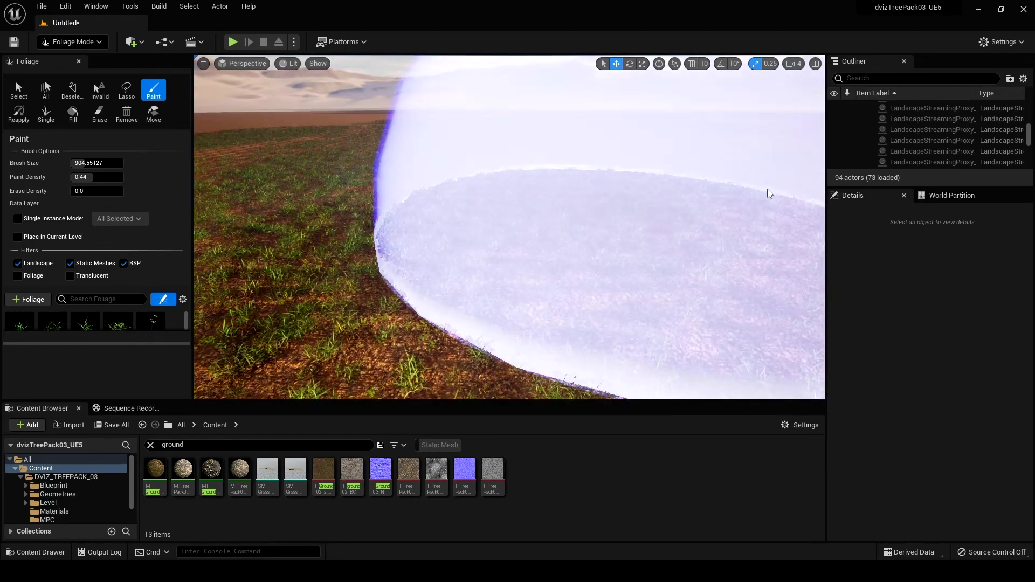
mouse_move(776, 141)
right_down()
mouse_move(819, 116)
mouse_move(746, 139)
right_up()
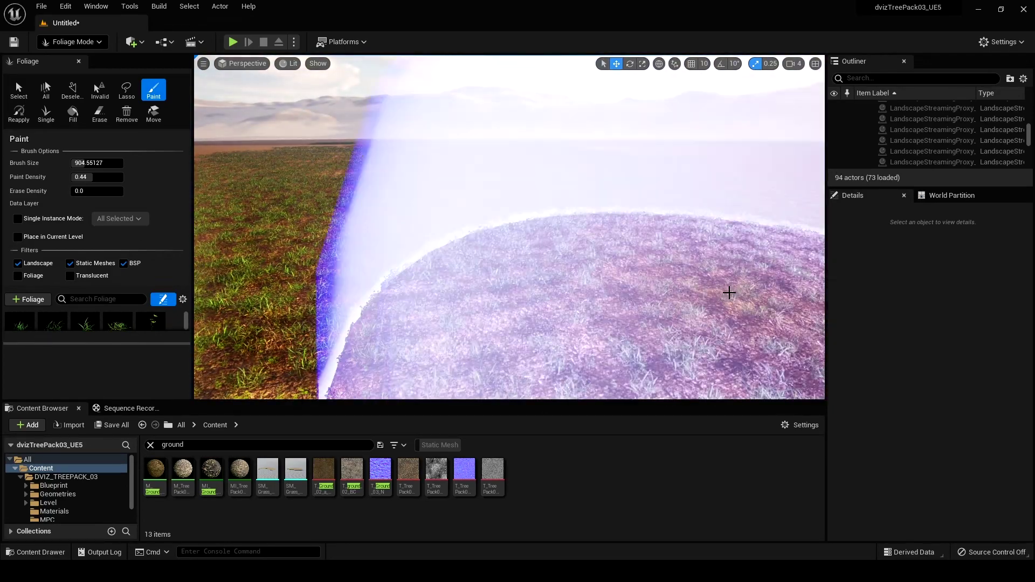
mouse_move(640, 238)
right_down()
mouse_move(706, 213)
mouse_move(526, 265)
right_up()
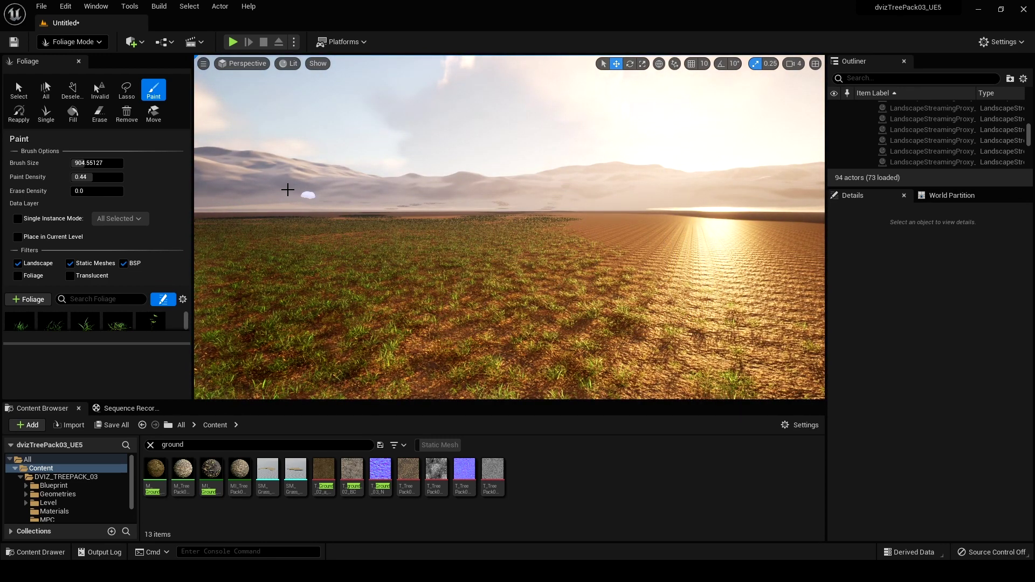
right_drag(341, 188, 420, 198)
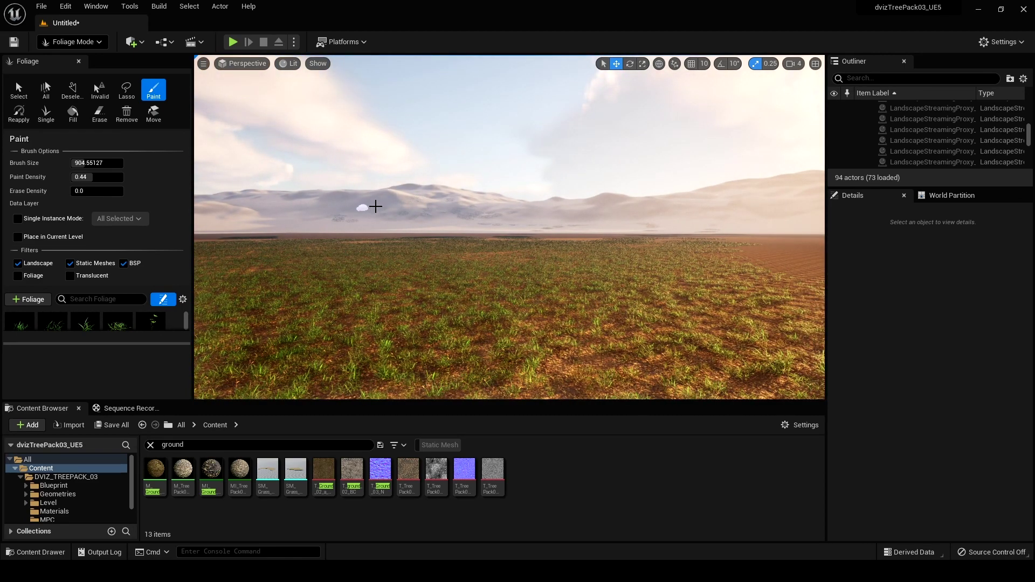
right_drag(459, 229, 499, 208)
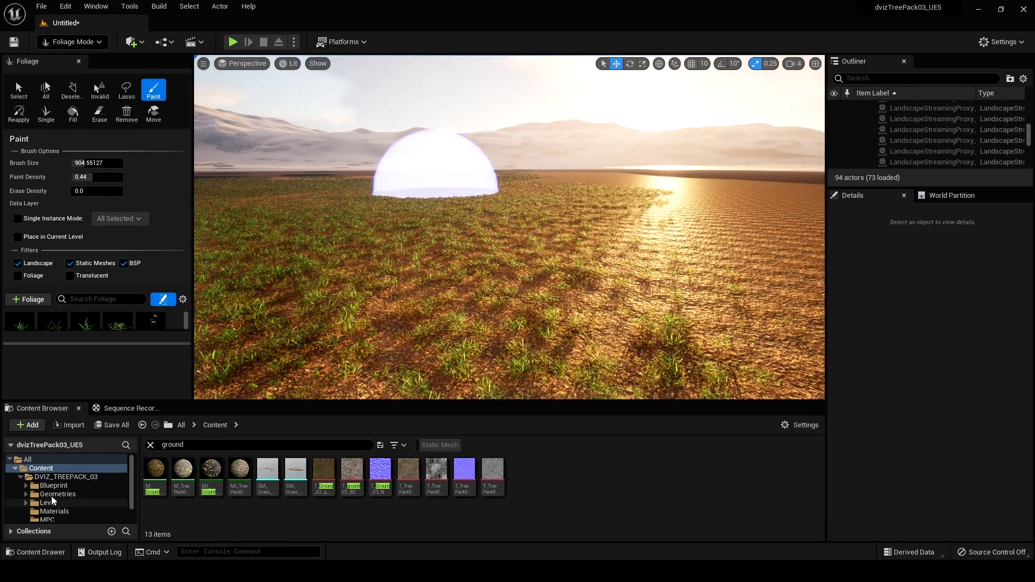
Step: Add the Third Person content pack to the project and paint grass over the bare sunlit ground beside the field
click(24, 424)
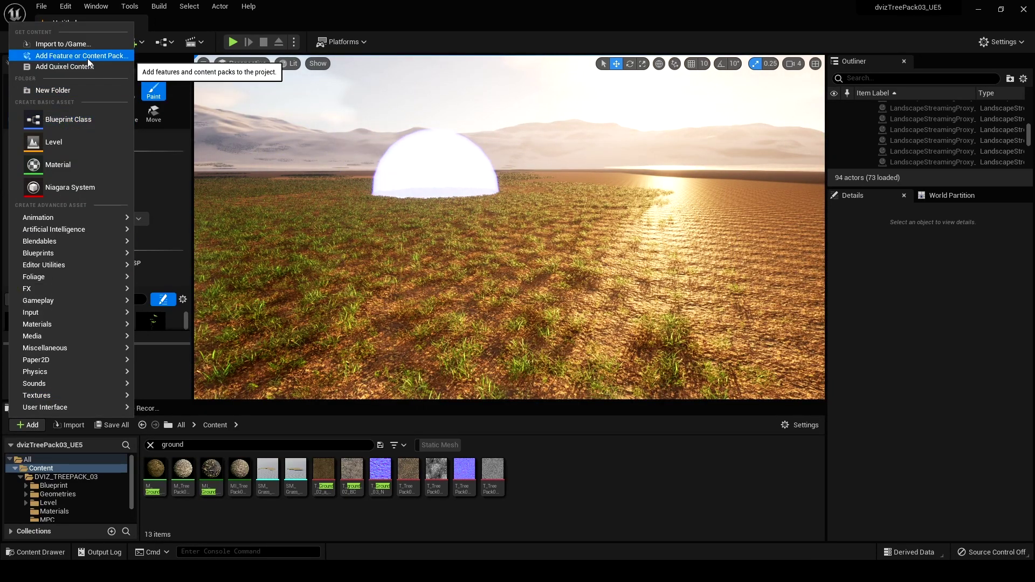
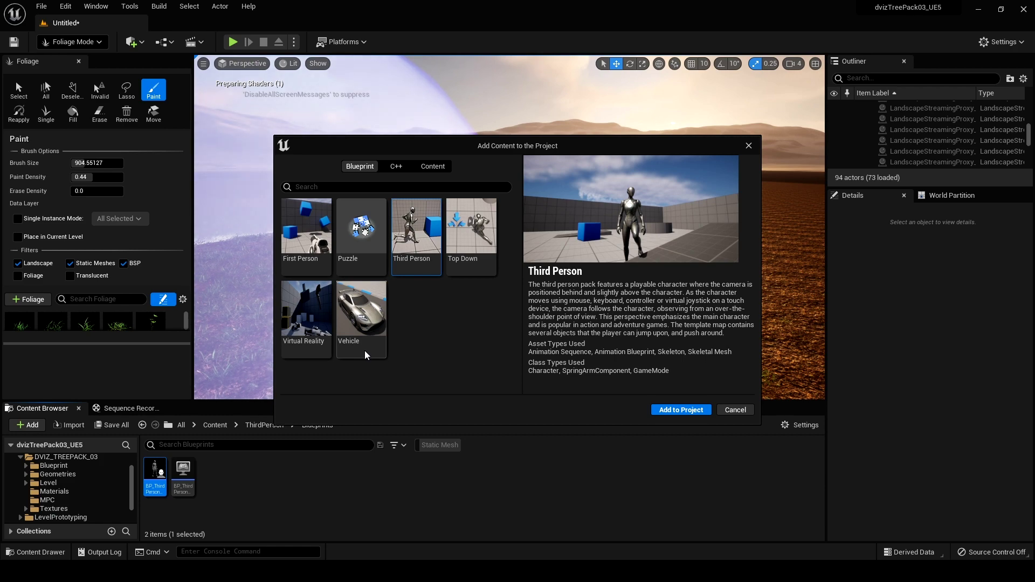
drag(612, 247, 645, 209)
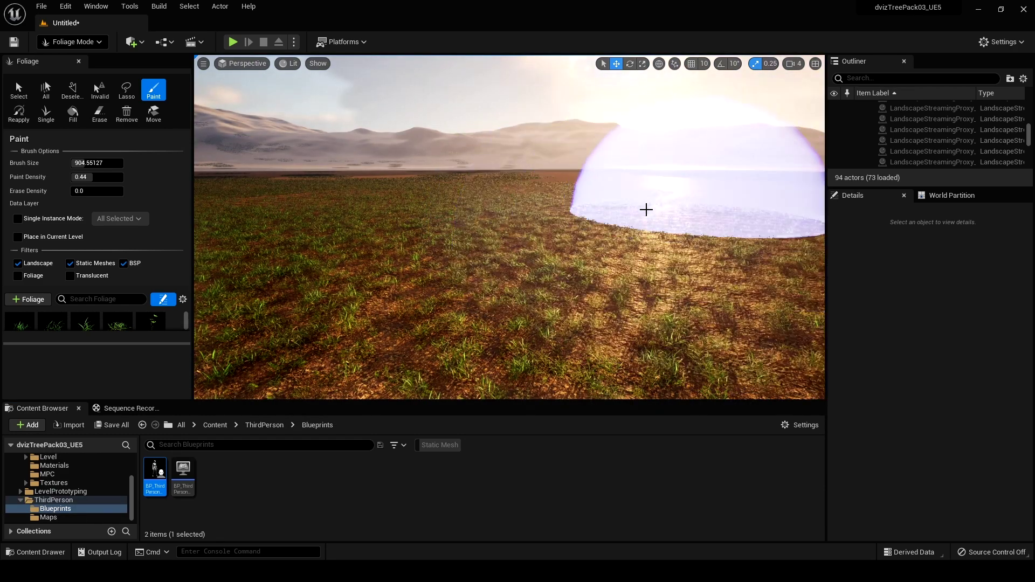
Step: Paint more grass over the bare ground along the edges of the grass field, using a paint density of 0.44
mouse_move(645, 208)
right_down()
mouse_move(765, 200)
mouse_move(754, 248)
right_up()
mouse_move(582, 247)
mouse_down()
mouse_move(306, 185)
mouse_move(501, 182)
mouse_up()
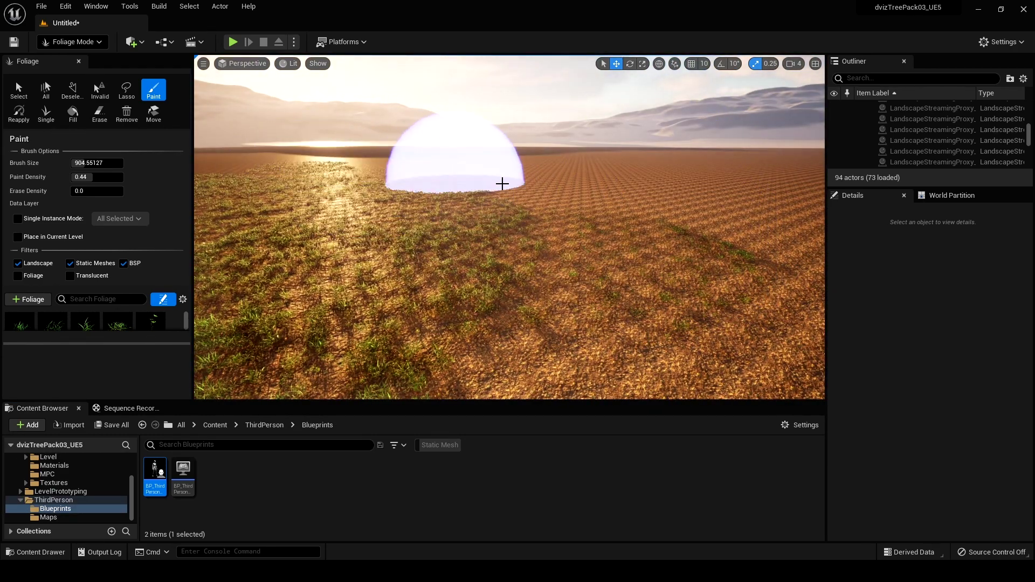
mouse_move(501, 182)
right_down()
mouse_move(421, 186)
mouse_move(582, 186)
right_up()
mouse_move(496, 186)
mouse_down()
mouse_move(400, 193)
mouse_move(497, 228)
mouse_up()
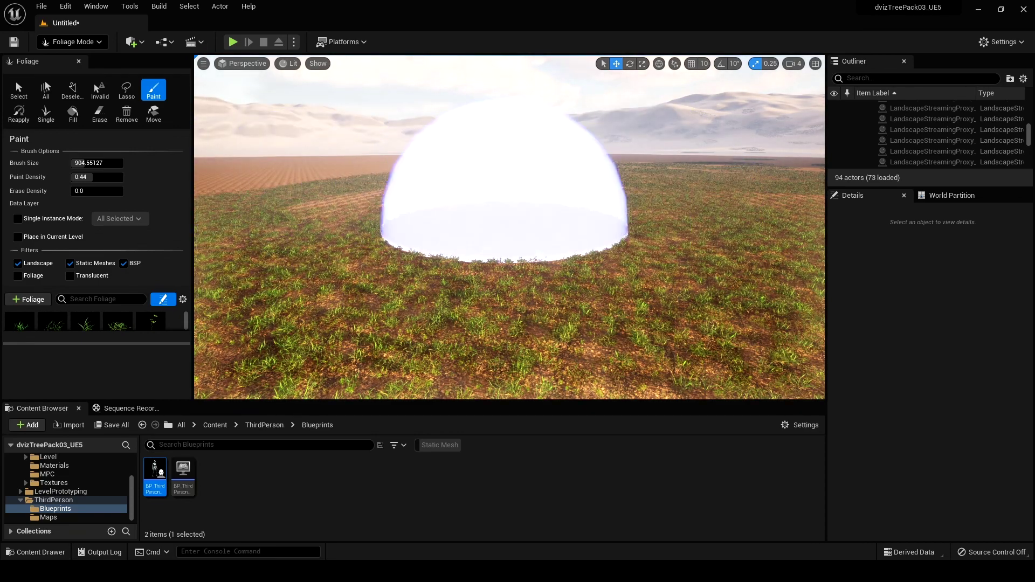
mouse_move(496, 228)
right_down()
mouse_move(388, 243)
mouse_move(431, 237)
right_up()
drag(448, 152, 508, 153)
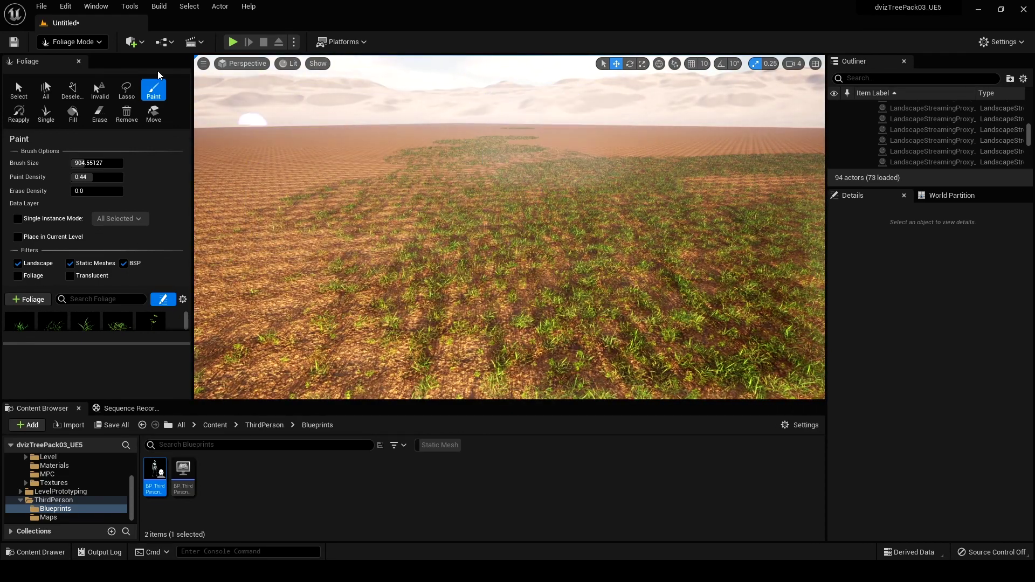
Step: Display the painted grass in the Nanite Triangles visualization and examine its triangle density
click(289, 63)
mouse_move(360, 268)
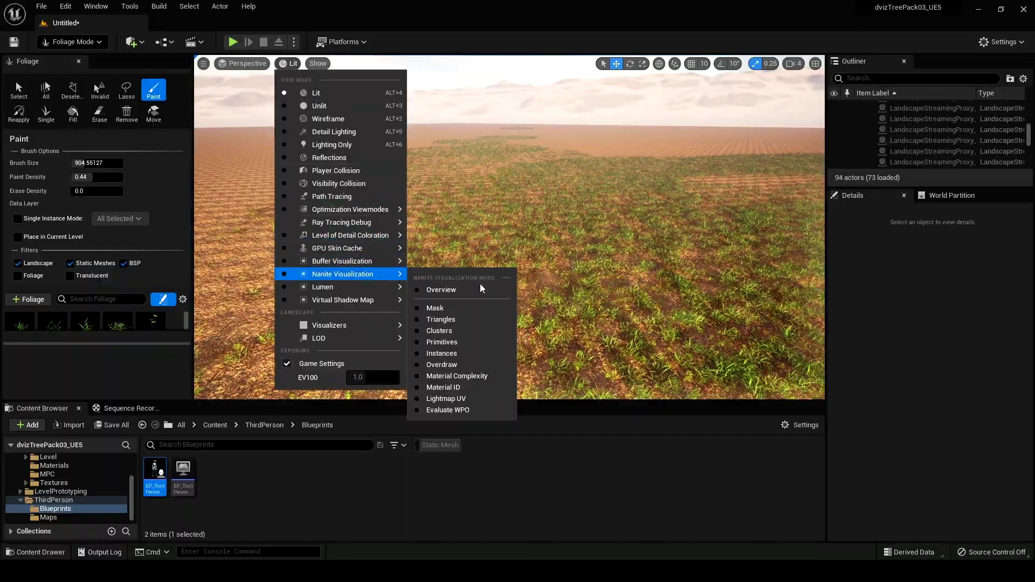
click(460, 321)
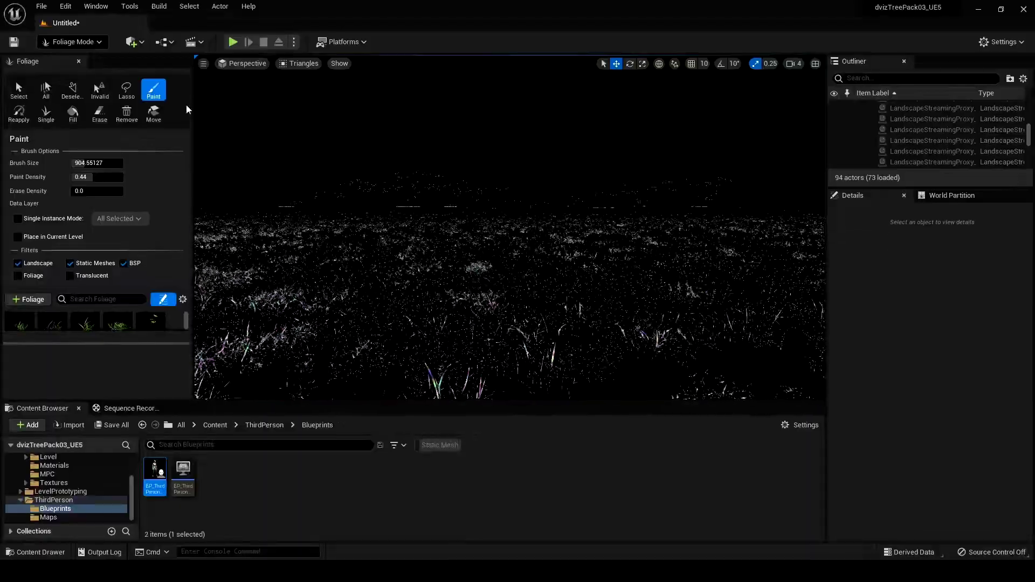
Step: Switch to Selection Mode and set the level's GameMode Override to BP_ThirdPersonGameMode in World Settings
click(73, 41)
click(64, 58)
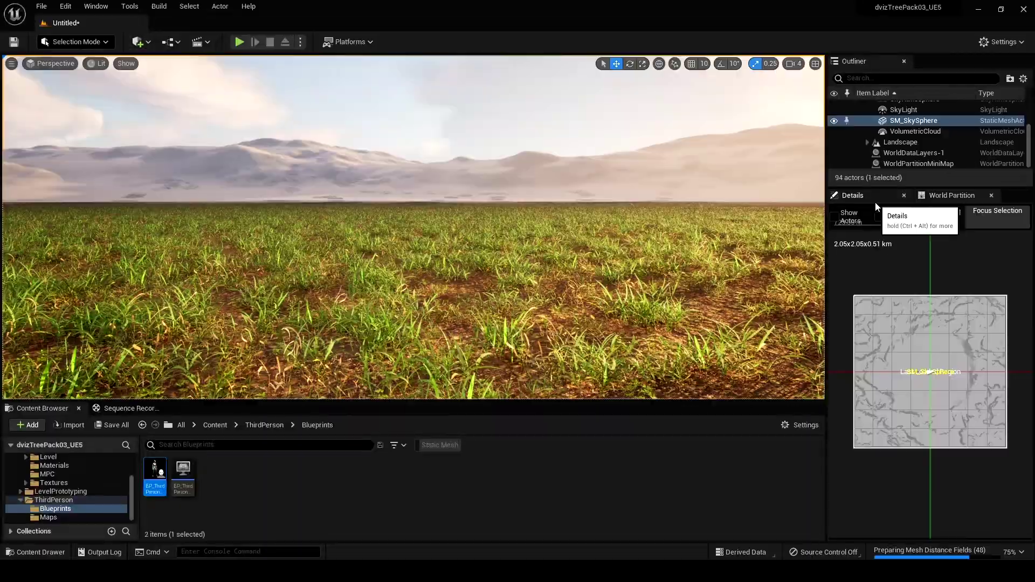
click(94, 6)
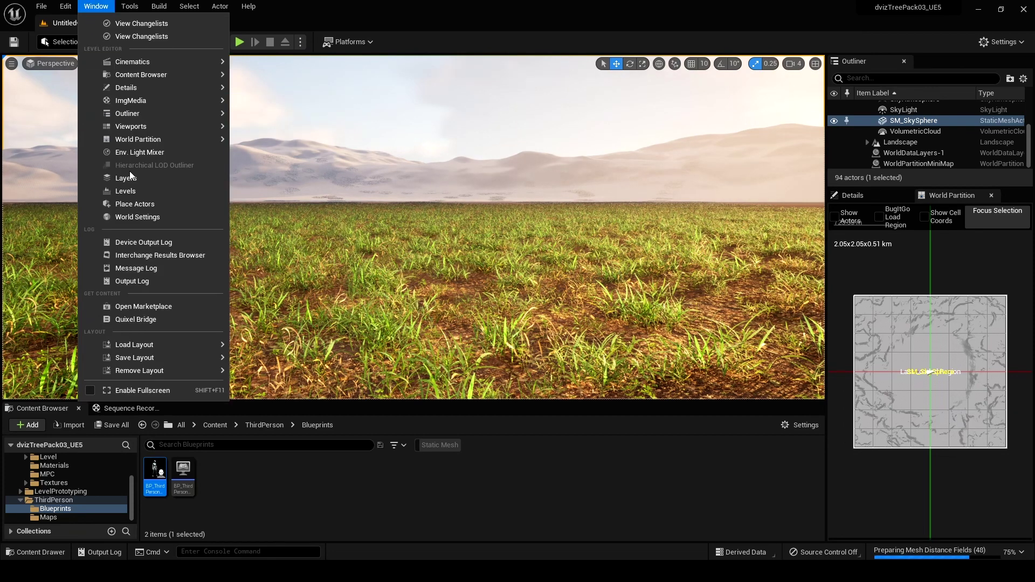
click(161, 217)
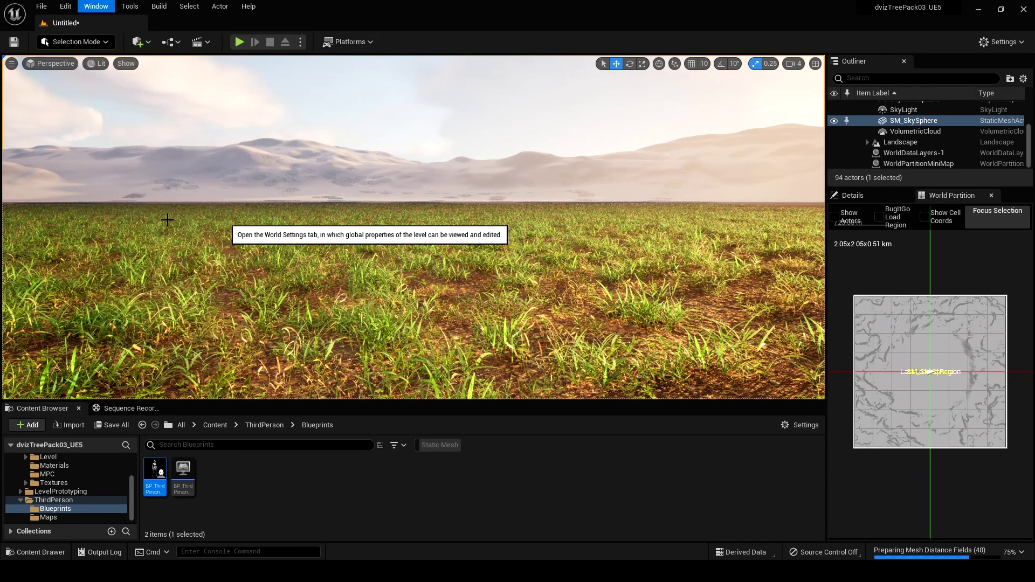
click(941, 289)
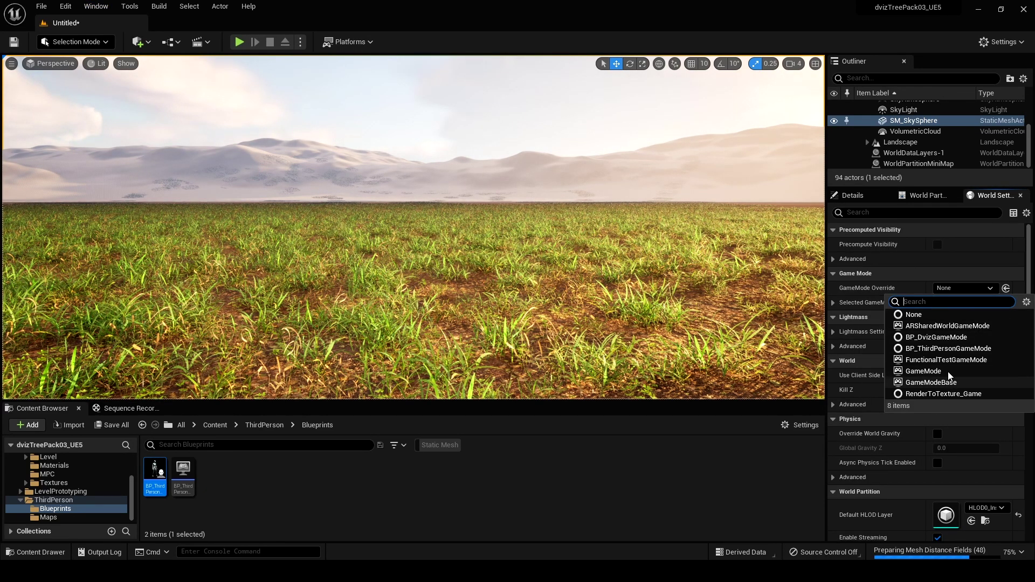
click(945, 349)
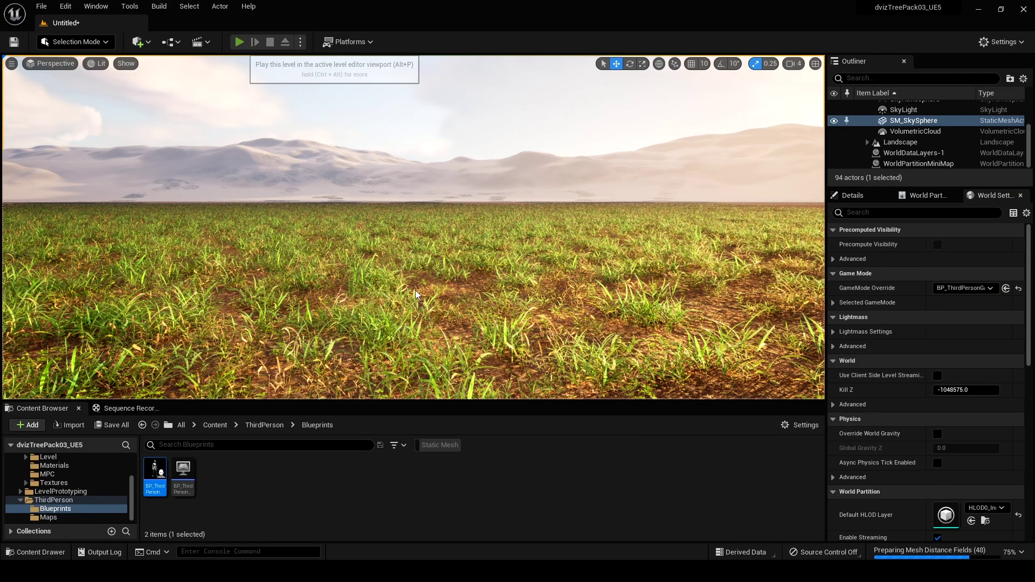
Step: Play-test the level full screen, running the third-person character through the grass, and end the play session
key(alt+p)
key(w)
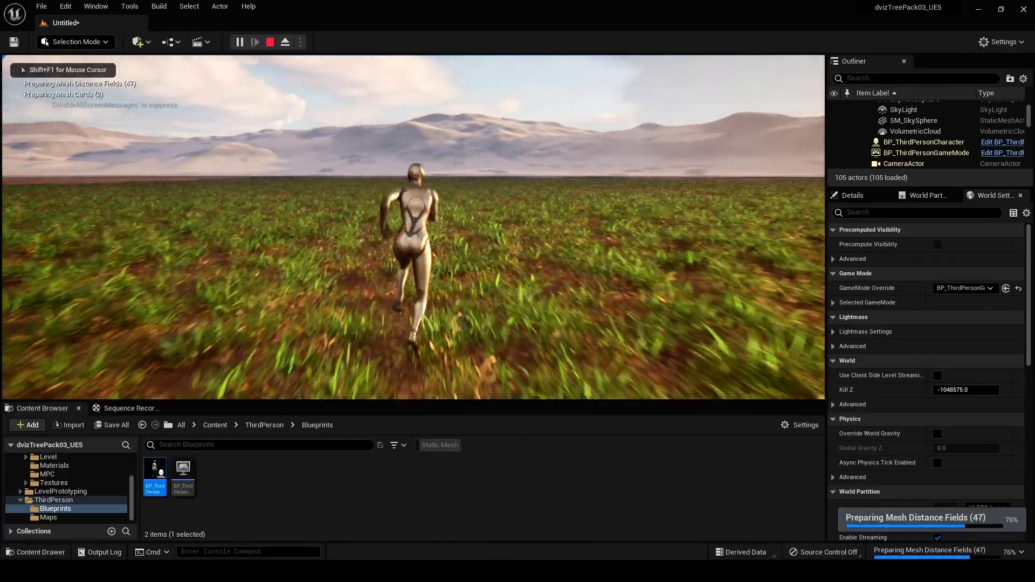
key(shift+F1)
key(F11)
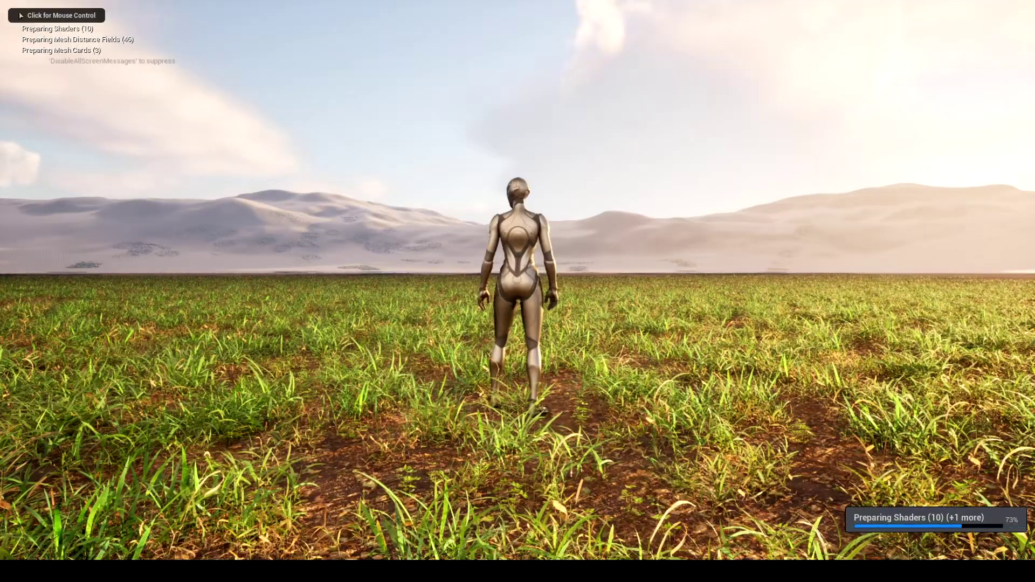
click(518, 280)
key(w)
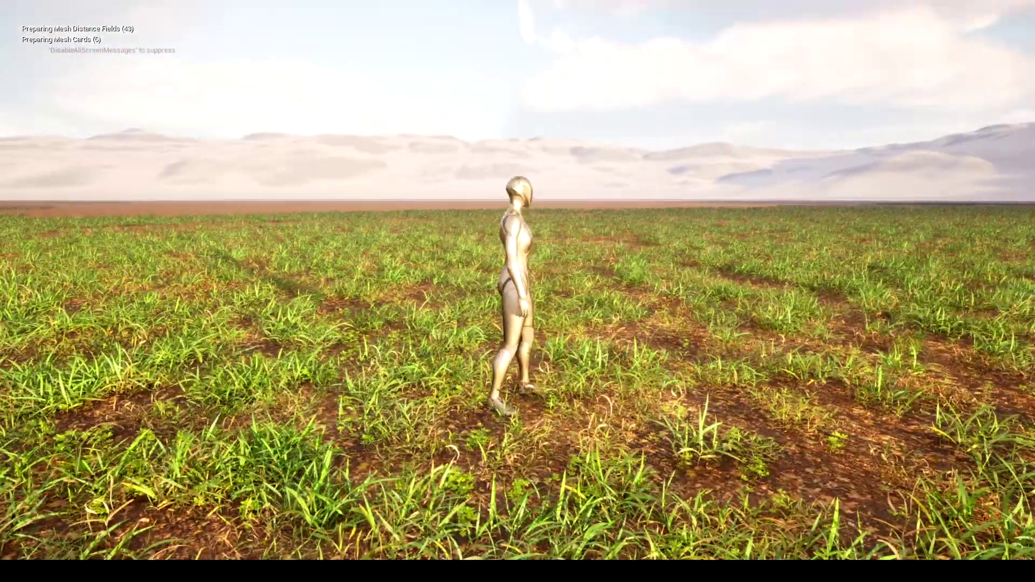
key(w)
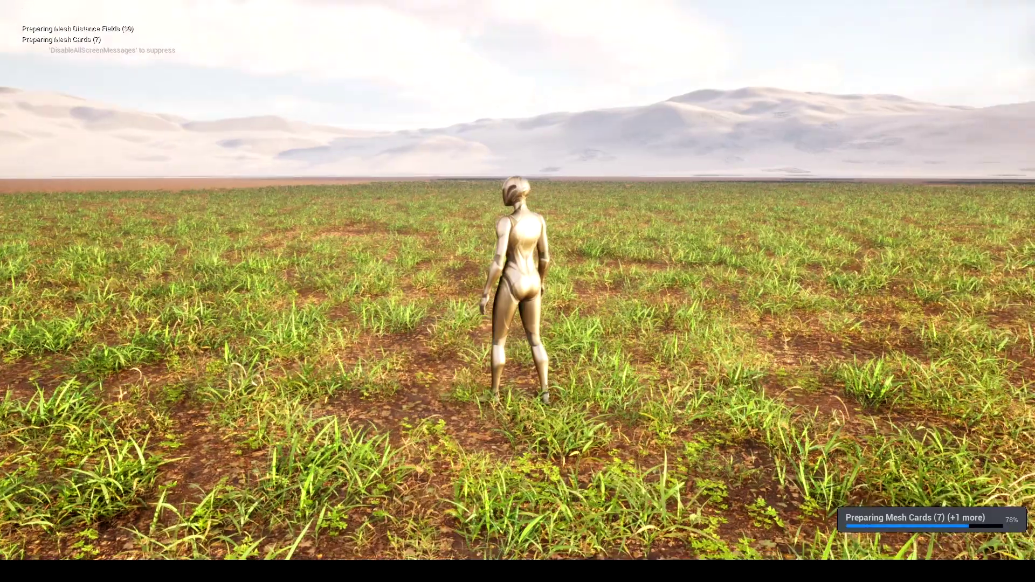
key(w)
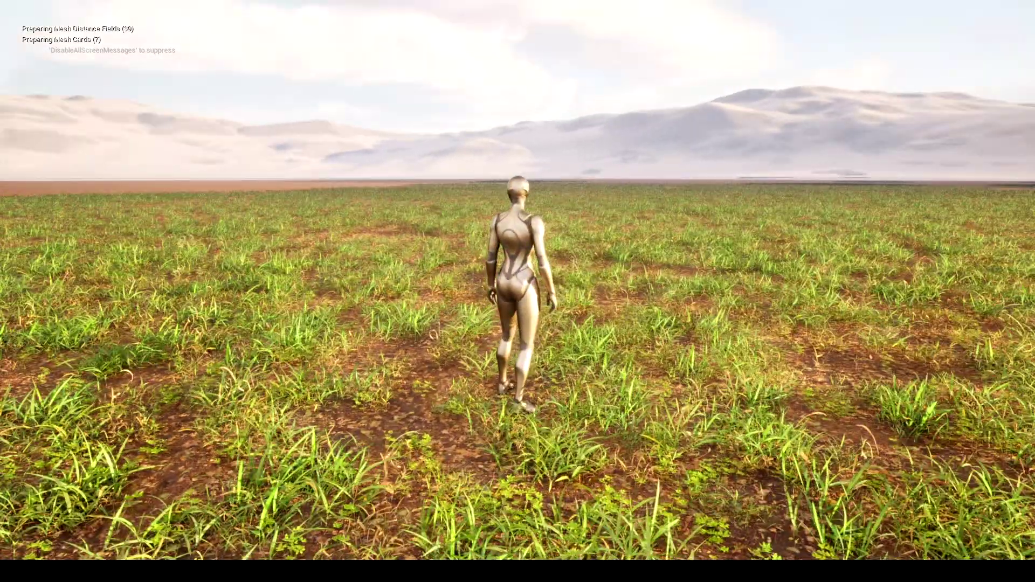
key(w)
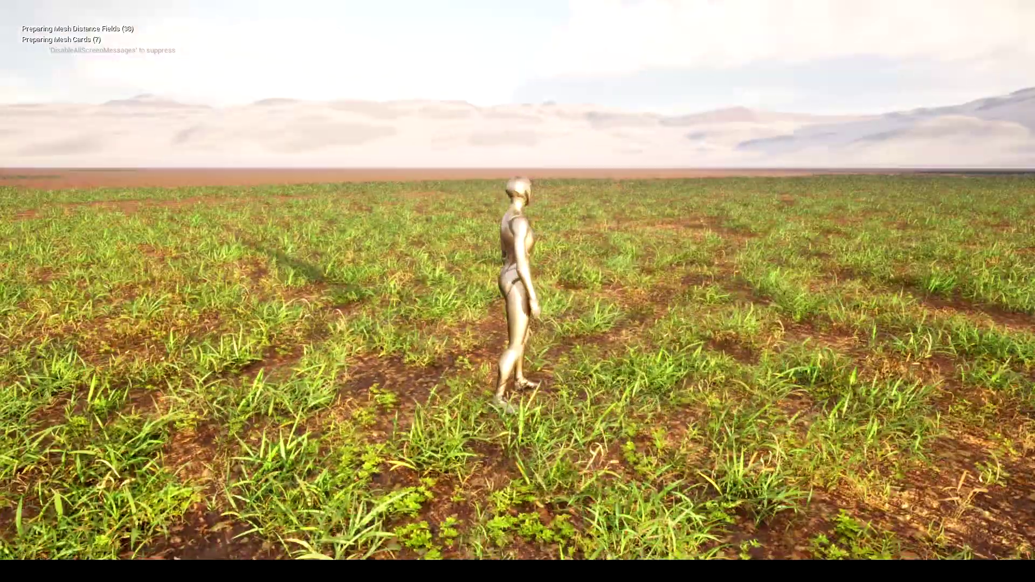
key(Escape)
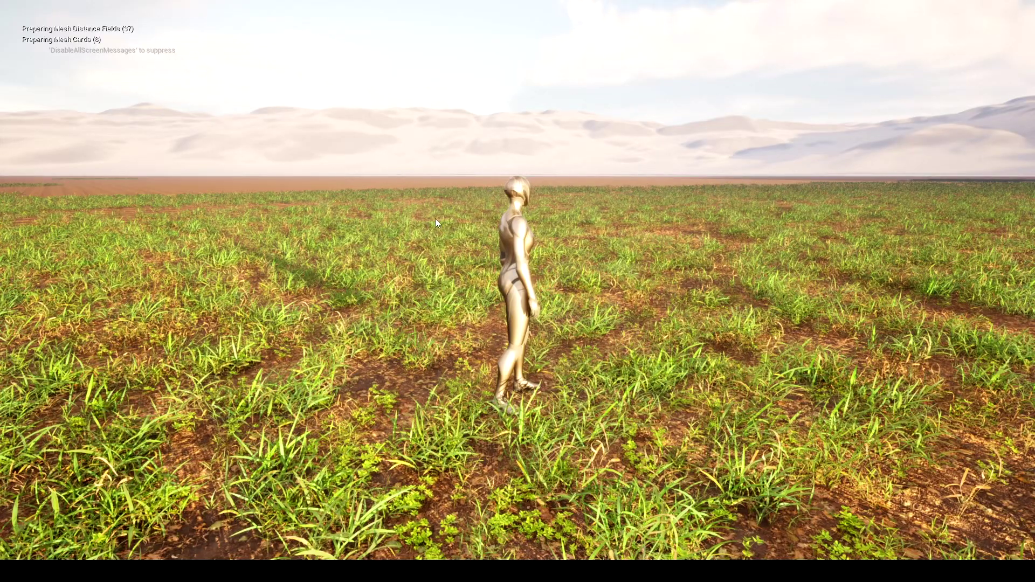
key(Escape)
key(F11)
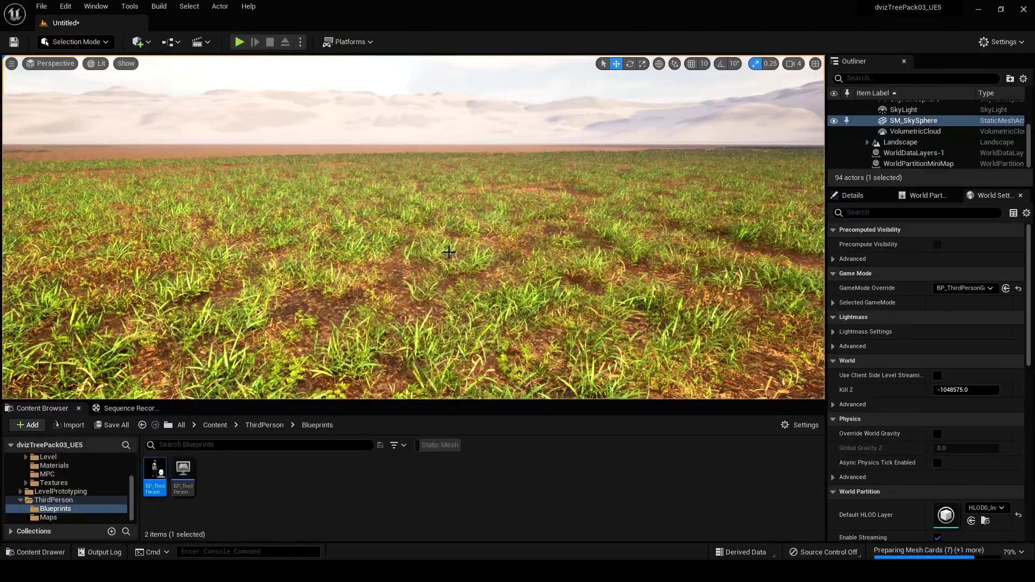
Step: Return to Foliage Mode and paint grass across the bare landscape with a brush size of 8192, setting the paint density to 0.53
key(s)
right_drag(449, 250, 495, 277)
key(w)
key(s)
key(shift+3)
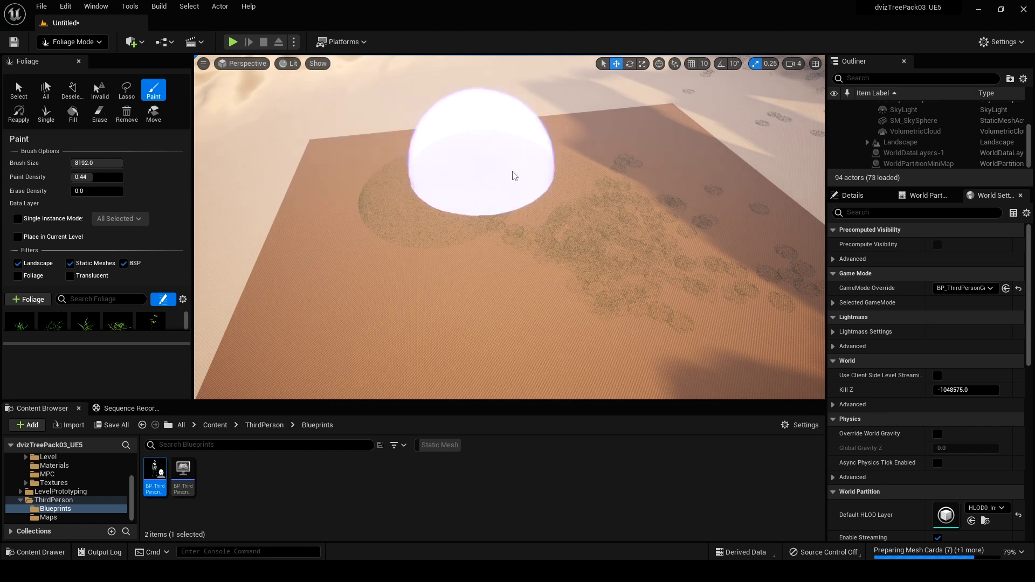
mouse_move(410, 226)
mouse_down()
mouse_move(548, 270)
mouse_move(497, 275)
mouse_move(590, 263)
mouse_up()
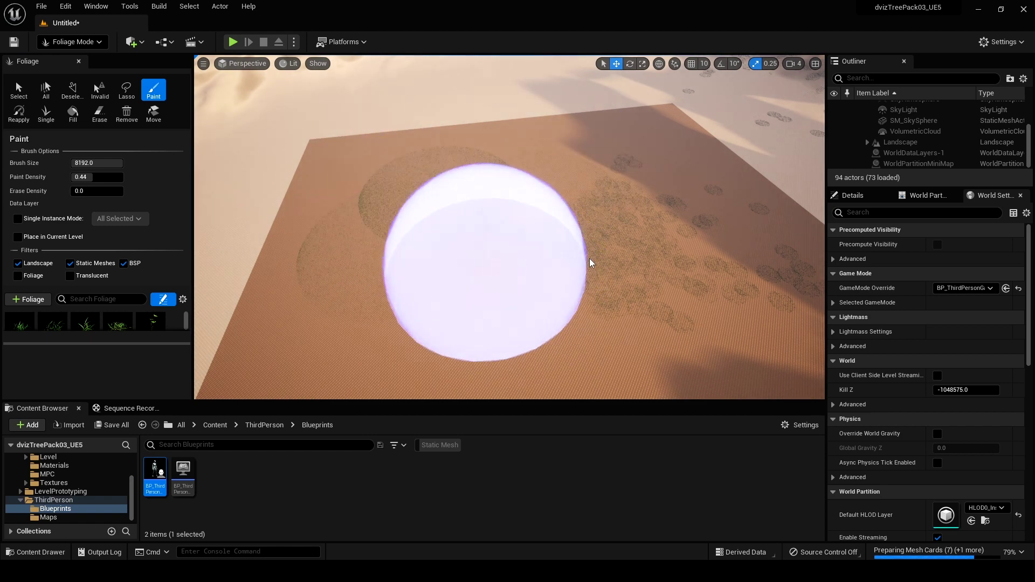
click(548, 204)
mouse_move(654, 340)
right_down()
mouse_move(684, 345)
mouse_move(668, 337)
mouse_move(580, 372)
right_up()
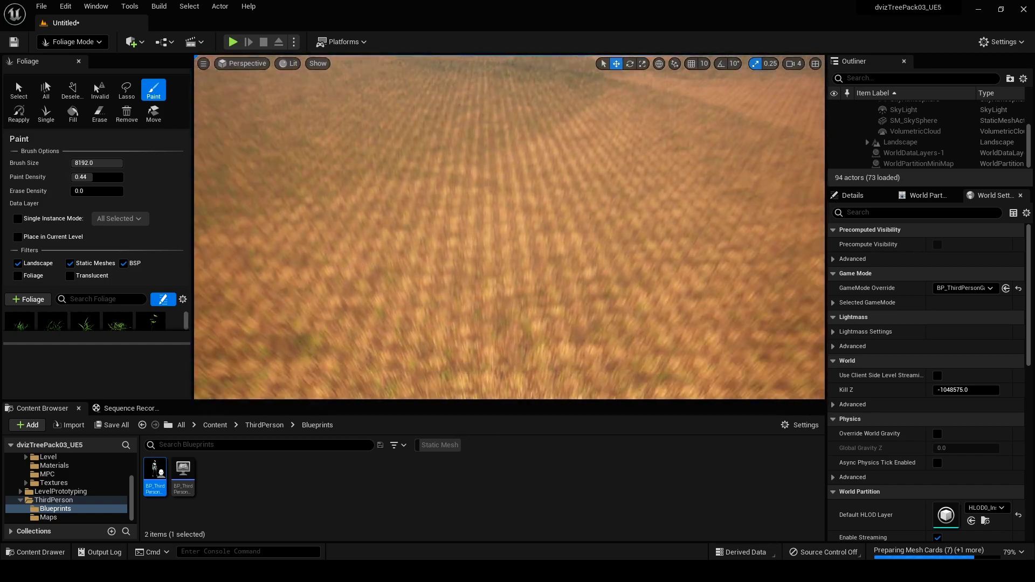
right_drag(653, 338, 527, 267)
scroll(532, 227, up, 3)
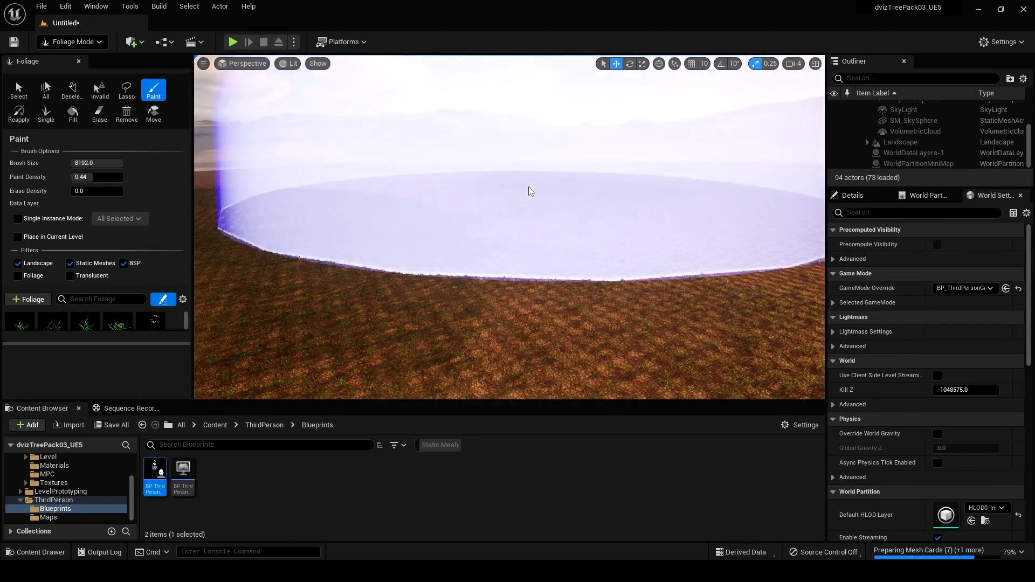
right_drag(481, 154, 461, 196)
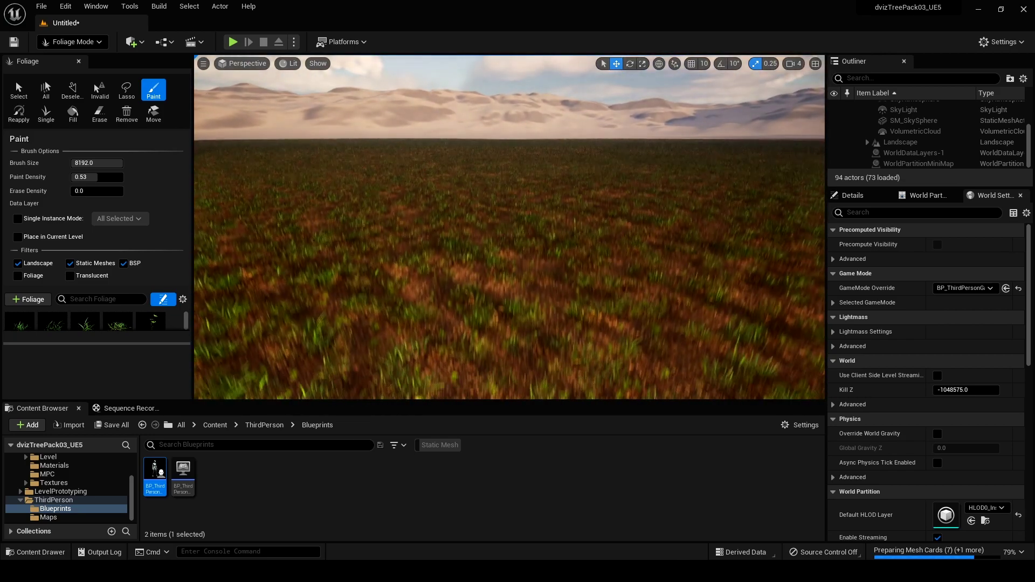
Step: Switch to Selection Mode, run the character across the extended grass field in a play session, and stop it
click(71, 42)
click(80, 61)
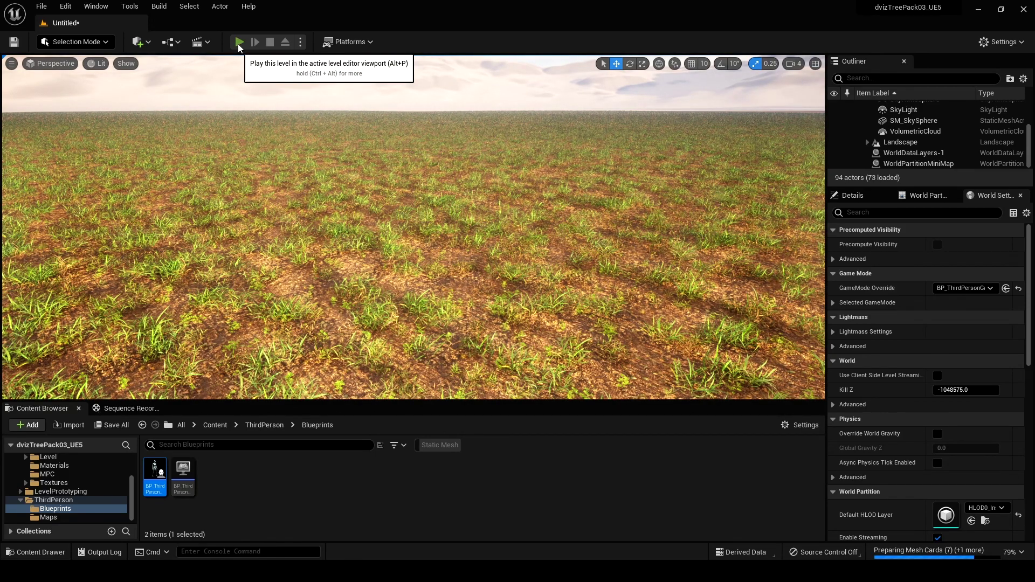
click(239, 43)
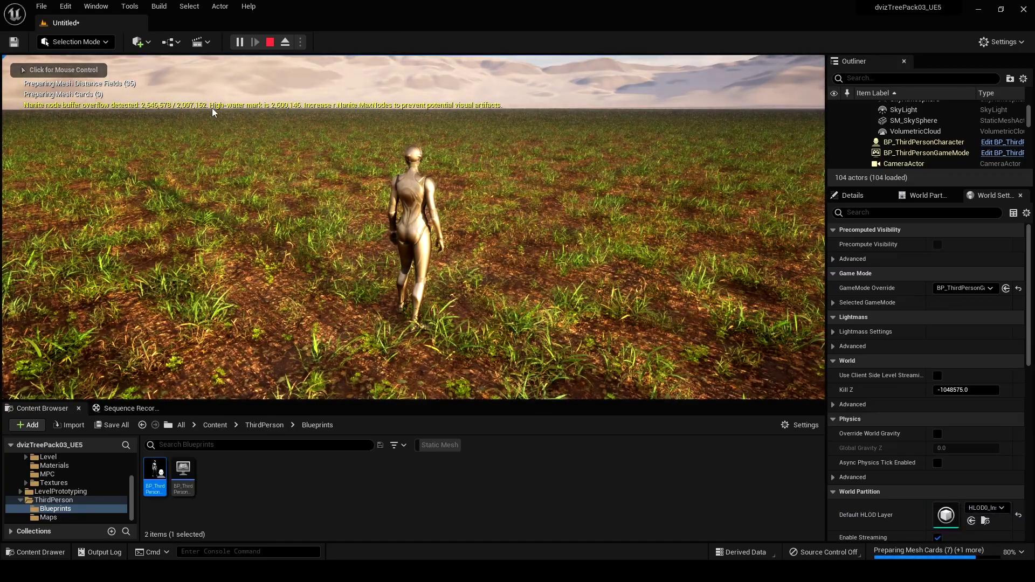
click(302, 120)
key(d)
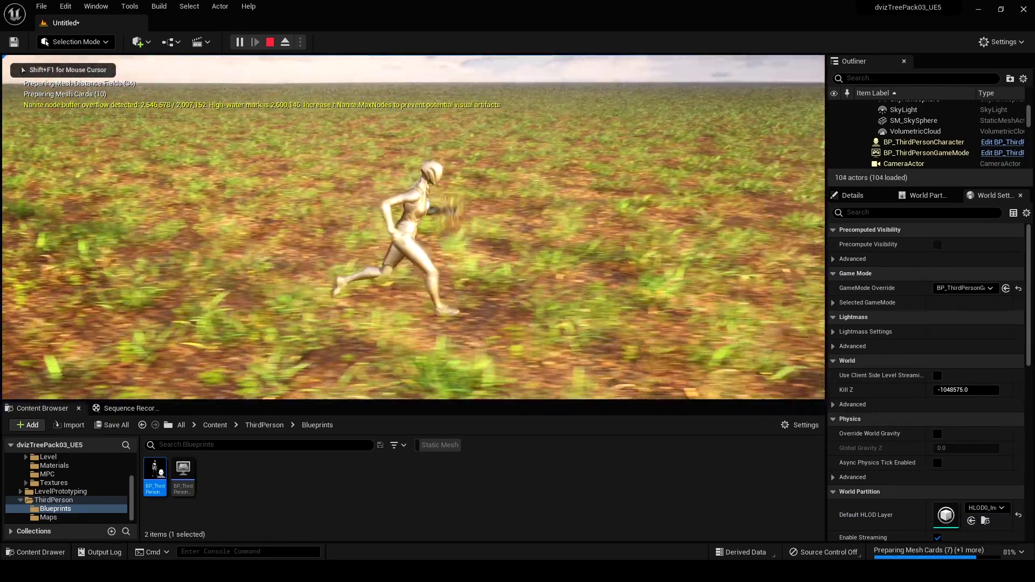
key(w)
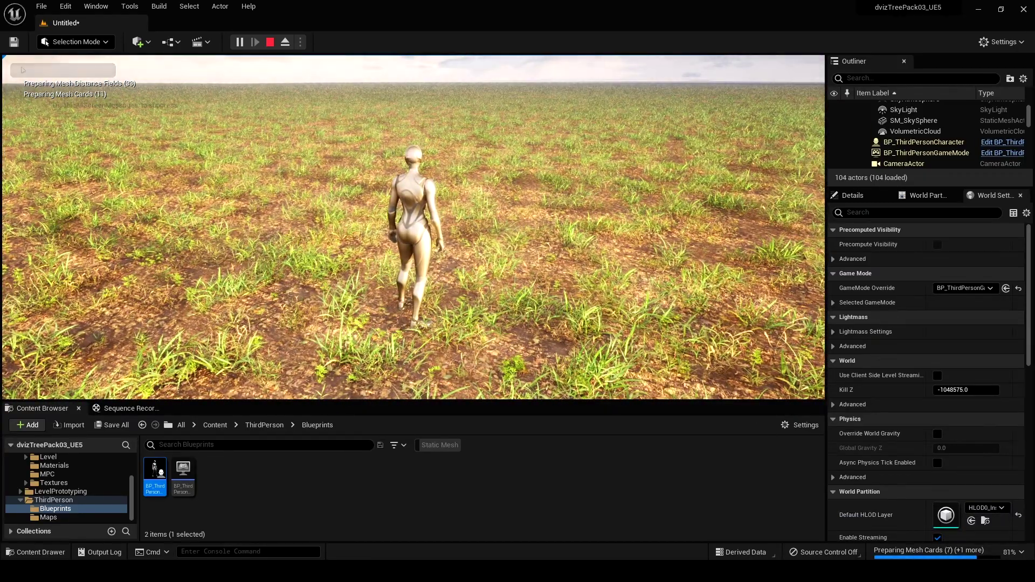
key(shift+F1)
key(Escape)
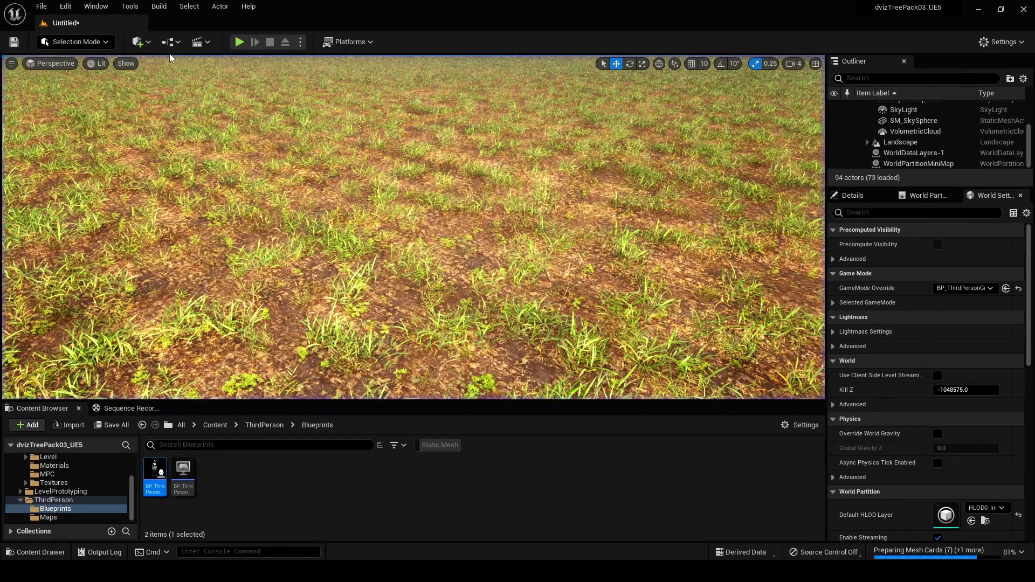
Step: In the Level Blueprint, connect Event BeginPlay to an Execute Console Command node with the command "stat fps", save, and close the editor
click(170, 42)
click(211, 119)
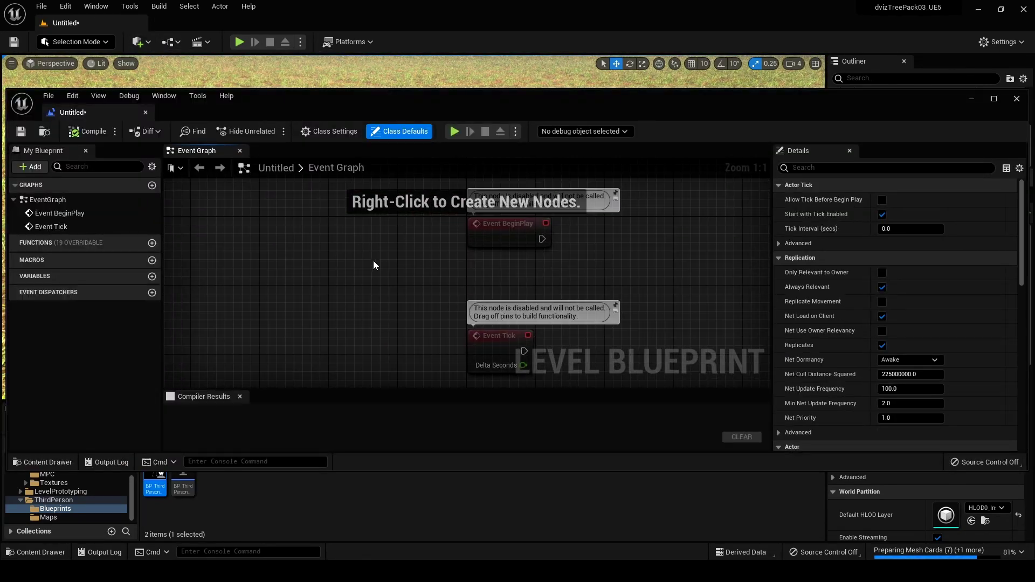
drag(457, 235, 501, 238)
text(exec)
key(Return)
click(544, 273)
text(stat f)
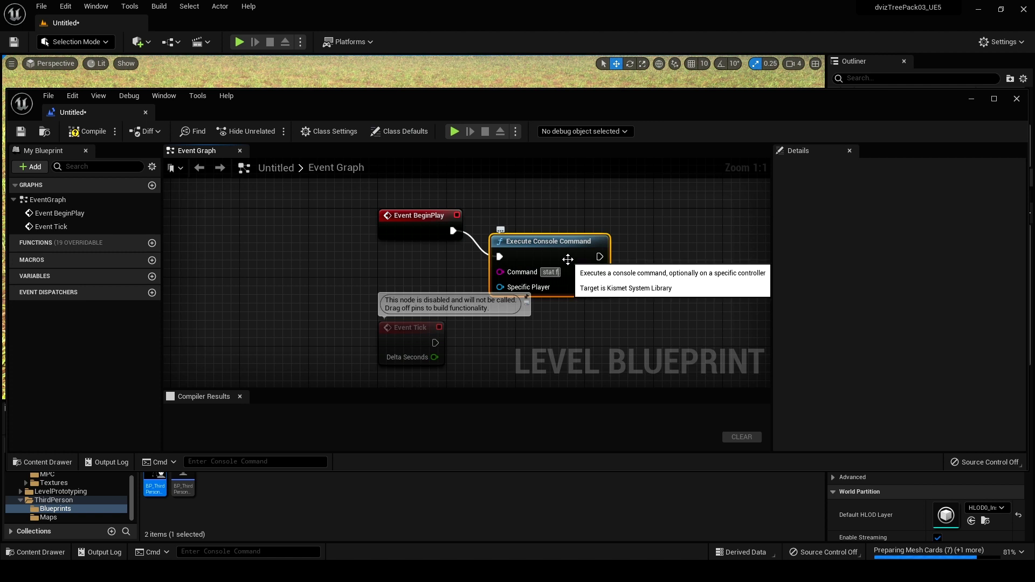
key(ctrl+s)
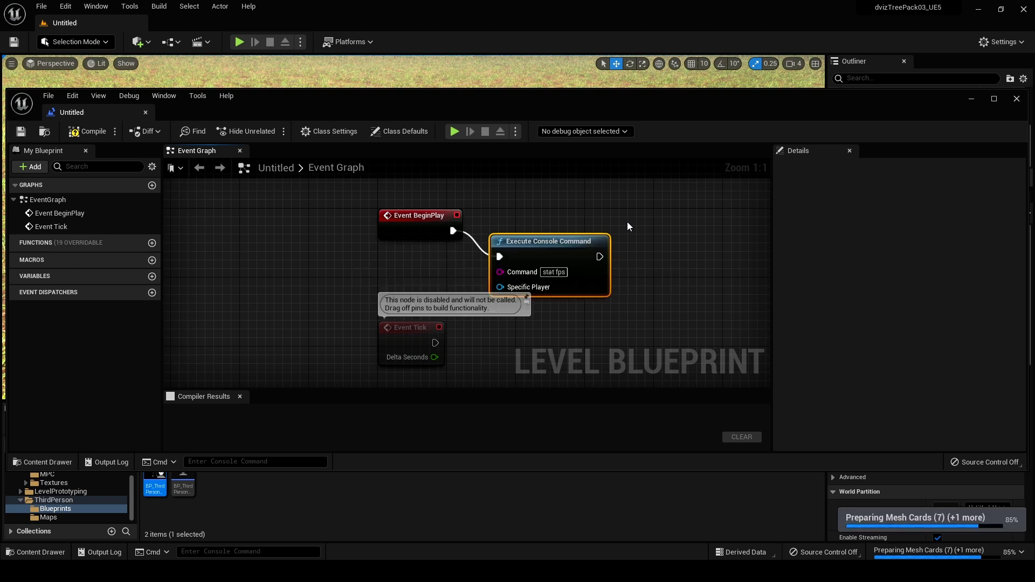
click(1016, 99)
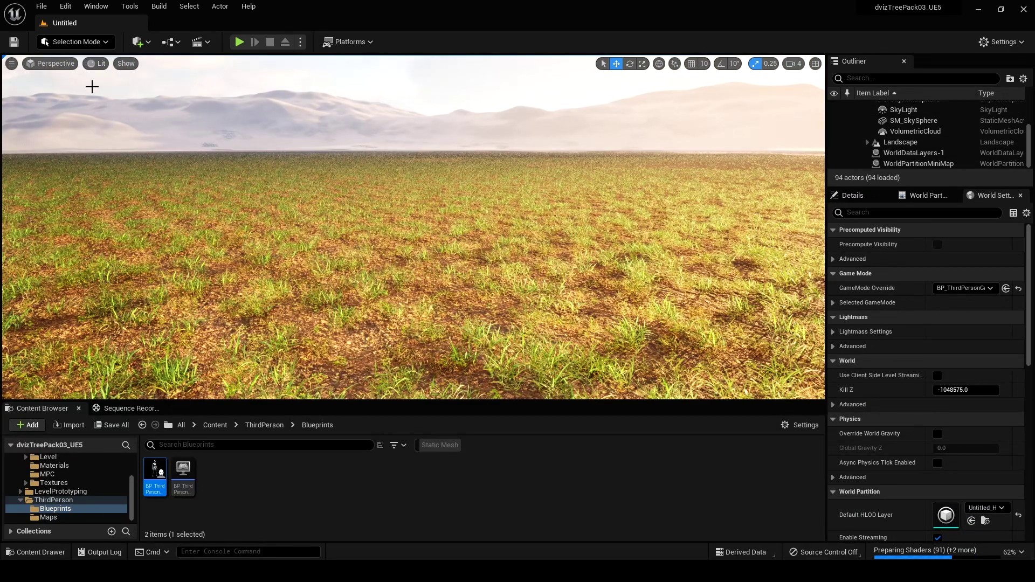
Step: Examine the extended grass field in the Nanite Triangles visualization
click(101, 74)
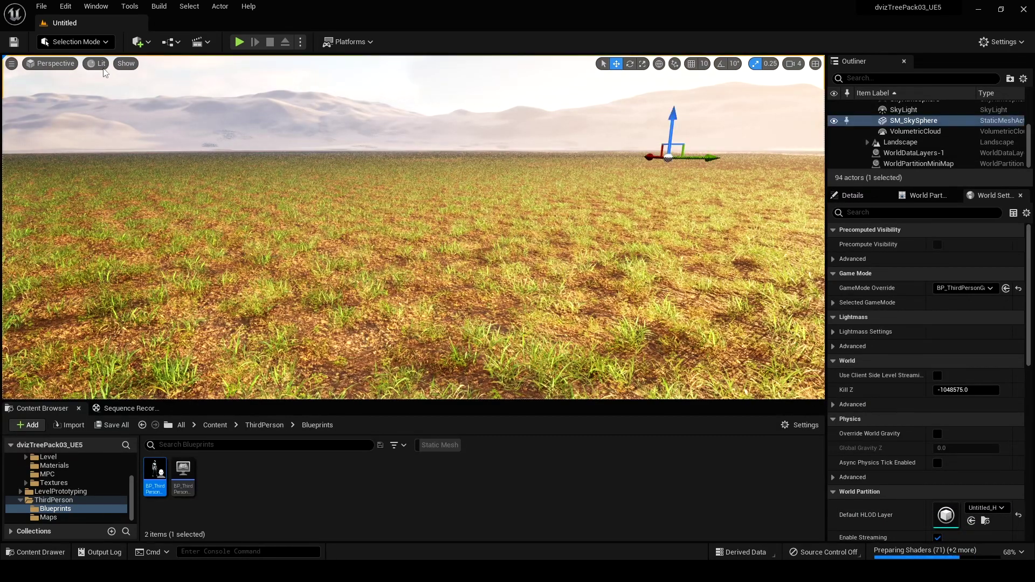
click(100, 63)
mouse_move(166, 283)
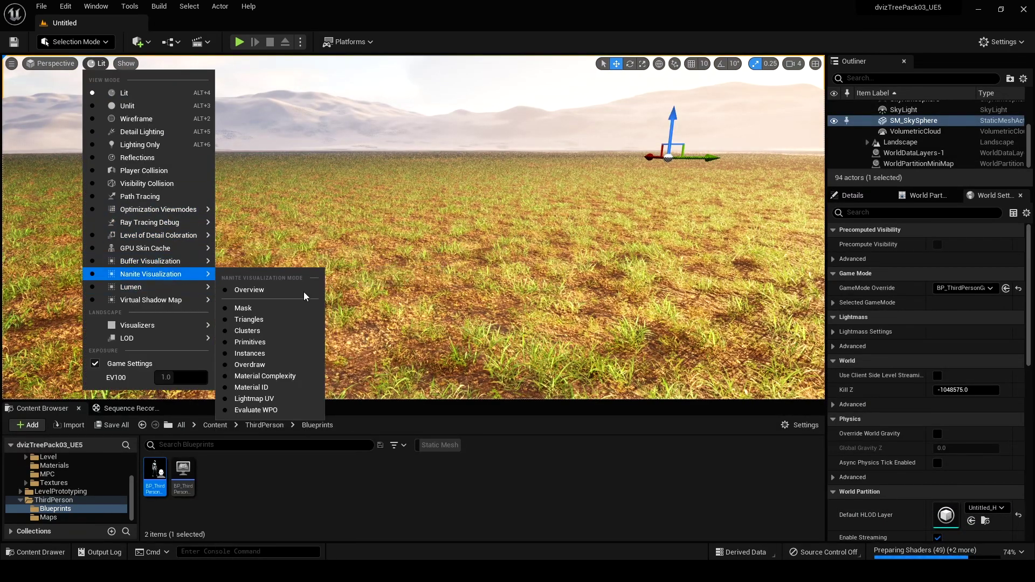
click(279, 321)
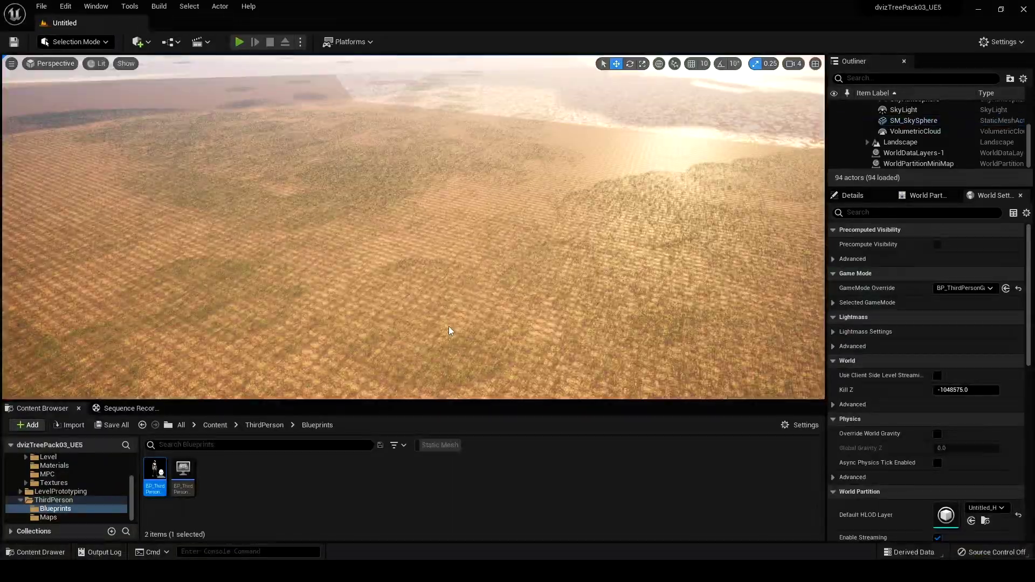
Step: Play the level full screen with the frame-rate display and run the character across the grass field towards the sun
key(alt+p)
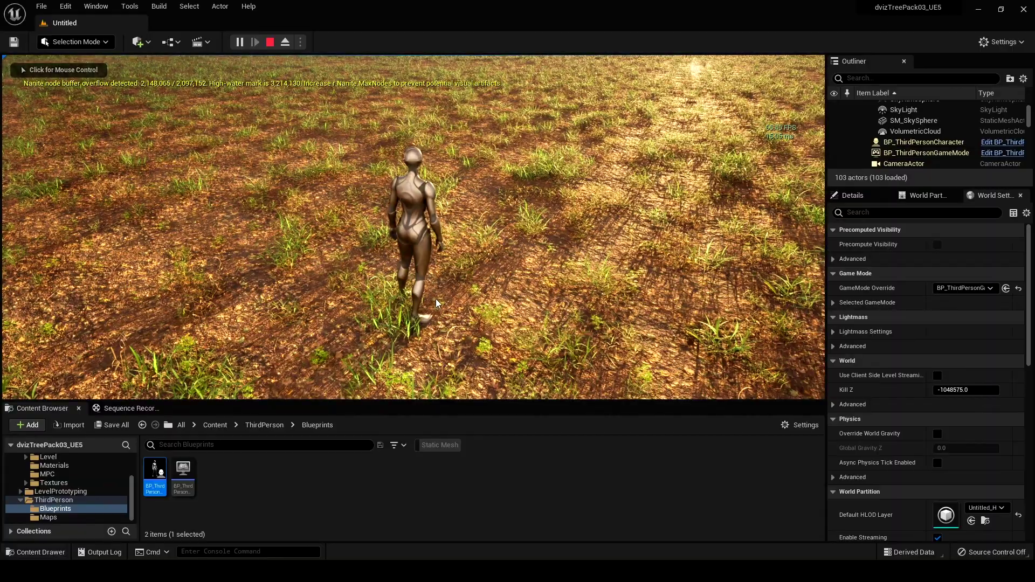
click(446, 311)
key(F11)
click(445, 311)
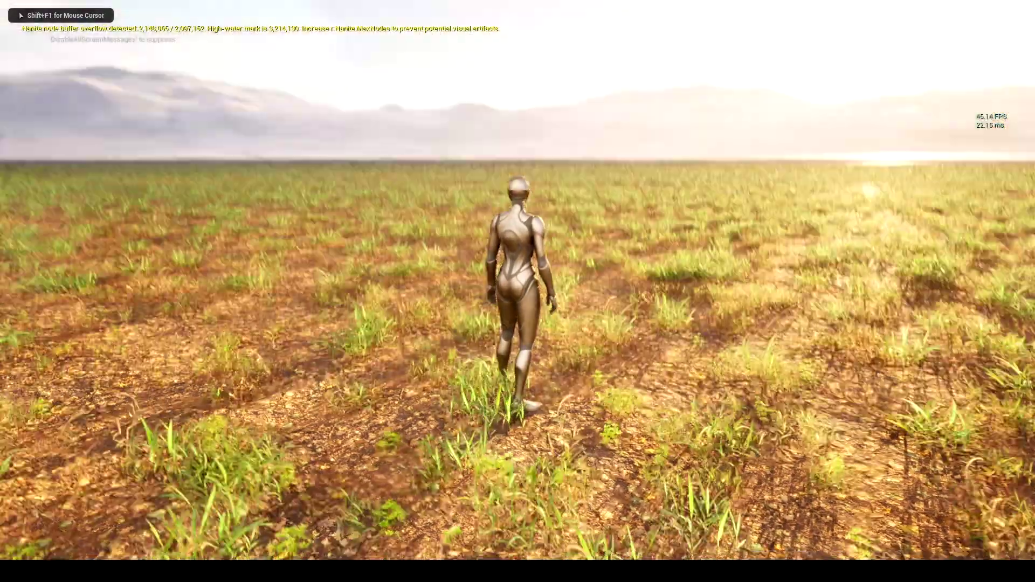
key(w)
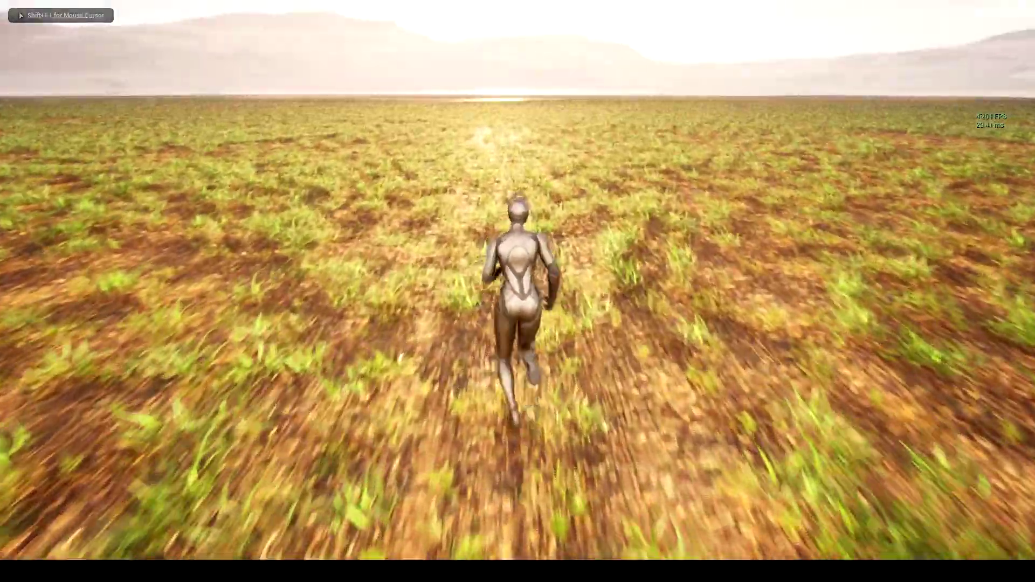